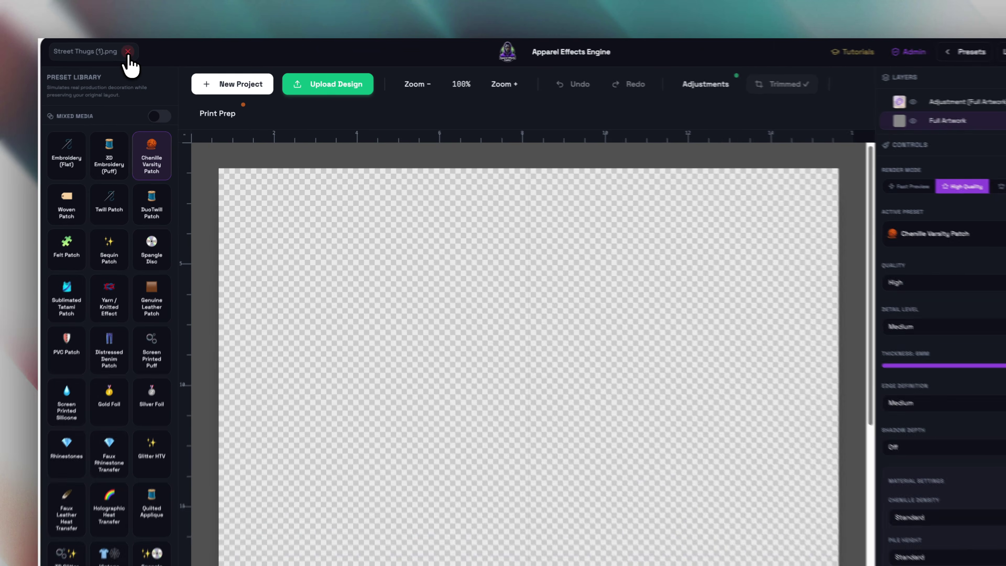
Close the open Street Thugs (1).png design so the canvas is empty.
left_click(144, 49)
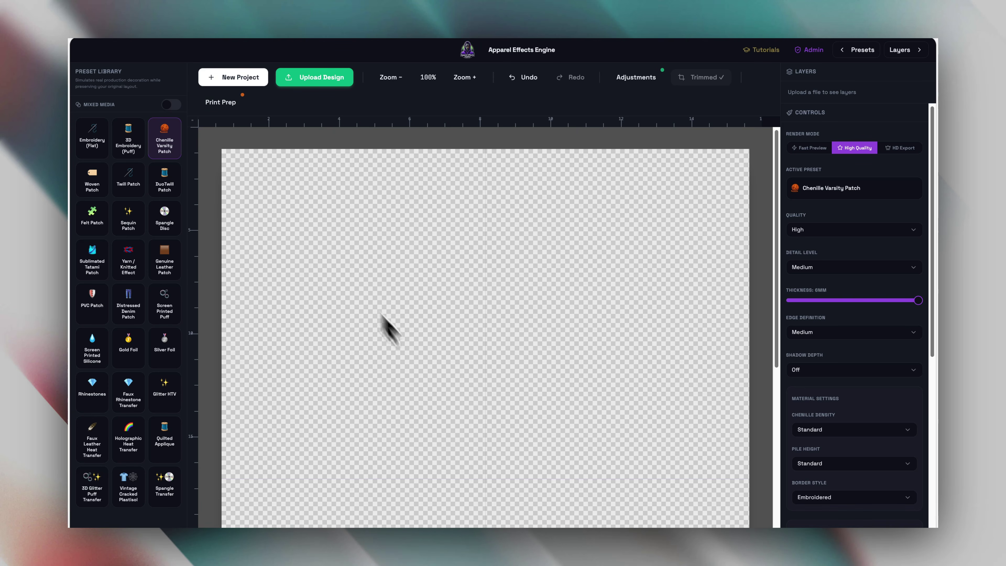
scroll(479, 371, "down", 1)
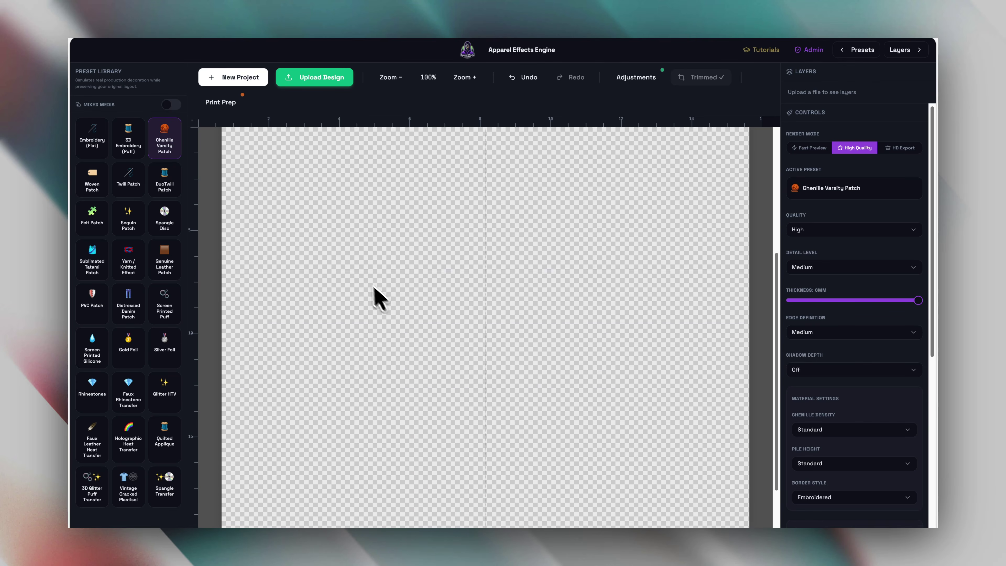
scroll(393, 303, "up", 1)
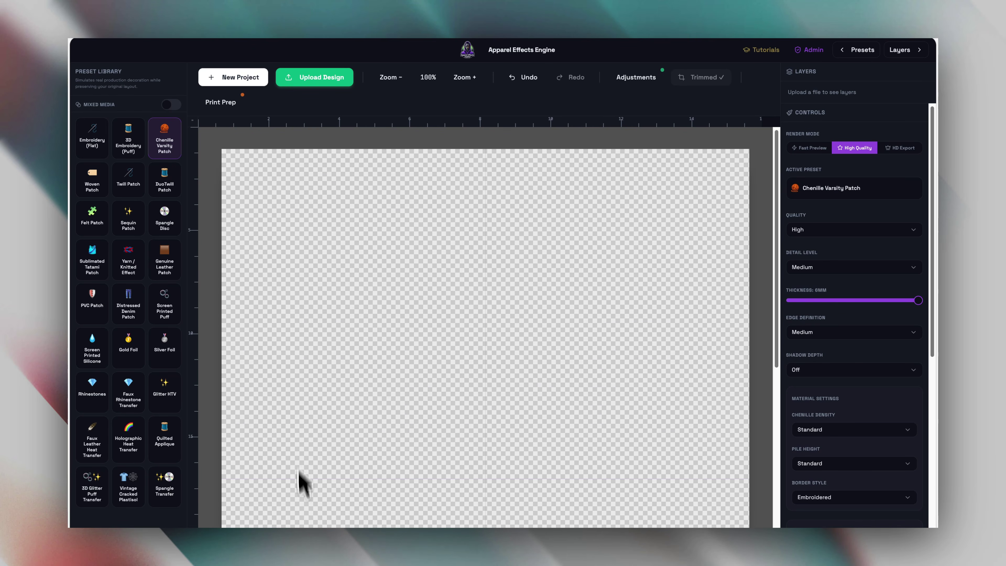
scroll(301, 474, "down", 1)
scroll(289, 419, "up", 1)
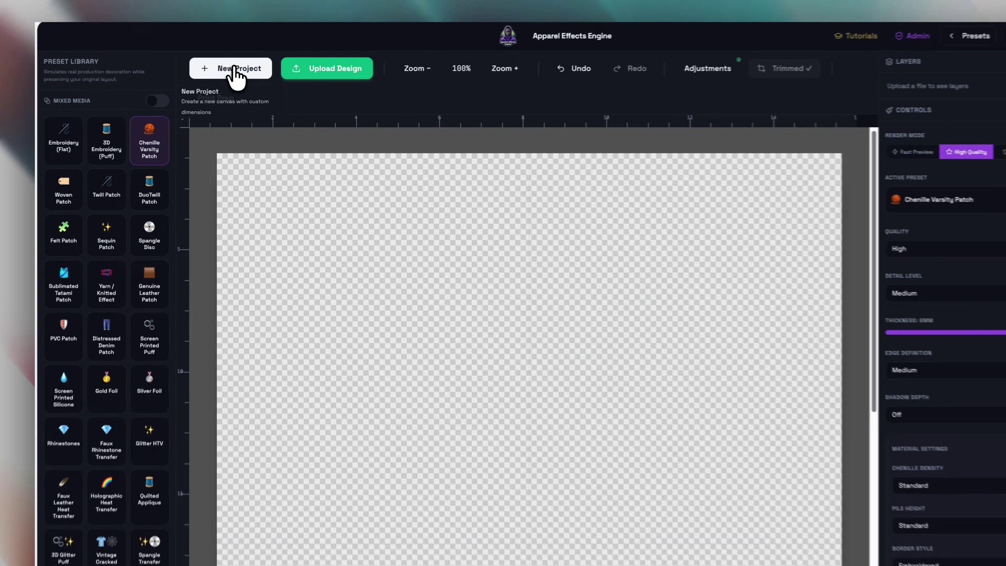
Open the new project setup and review the canvas size templates in the Popular, Print on Demand, Social and Business categories.
left_click(236, 80)
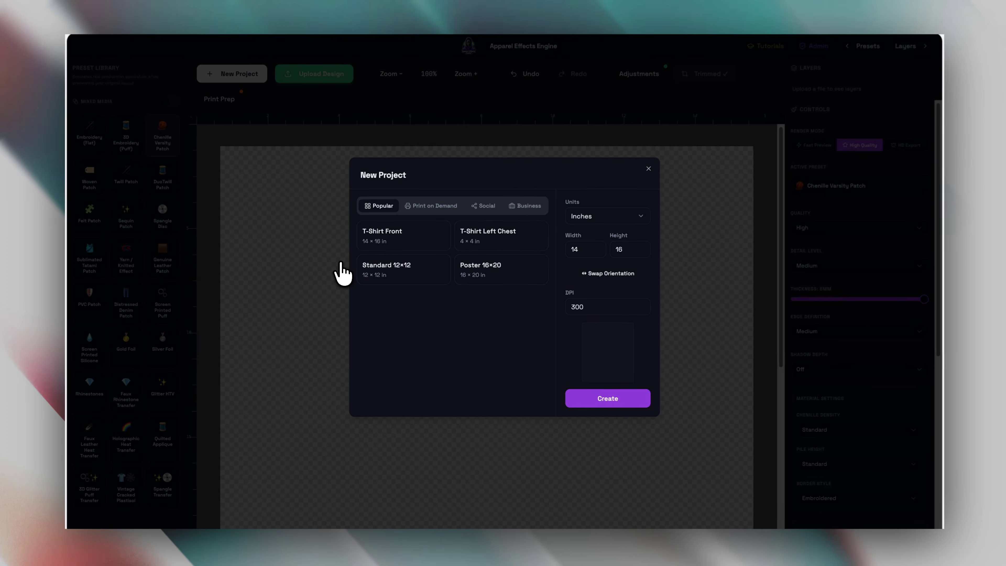
left_click(487, 243)
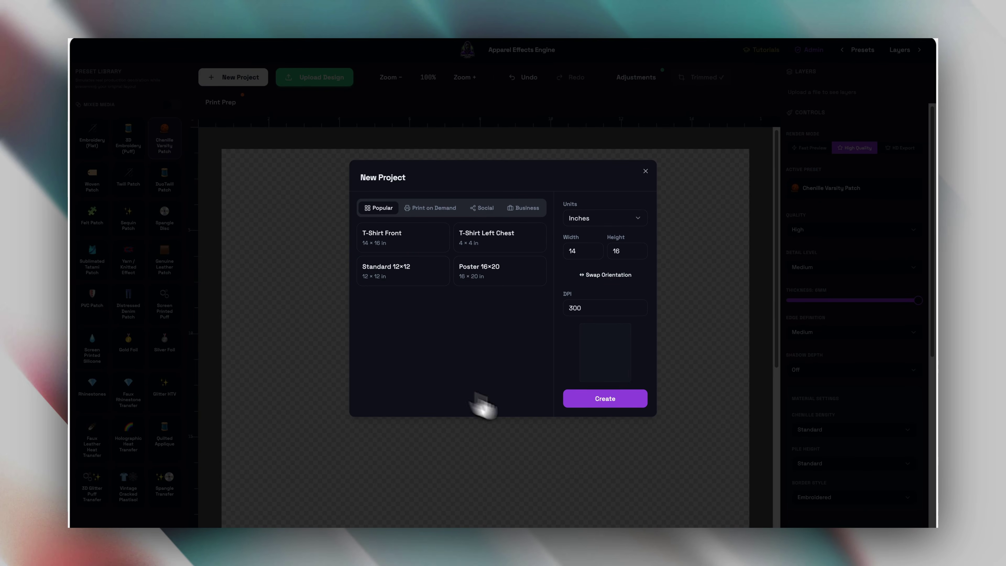
left_click(432, 207)
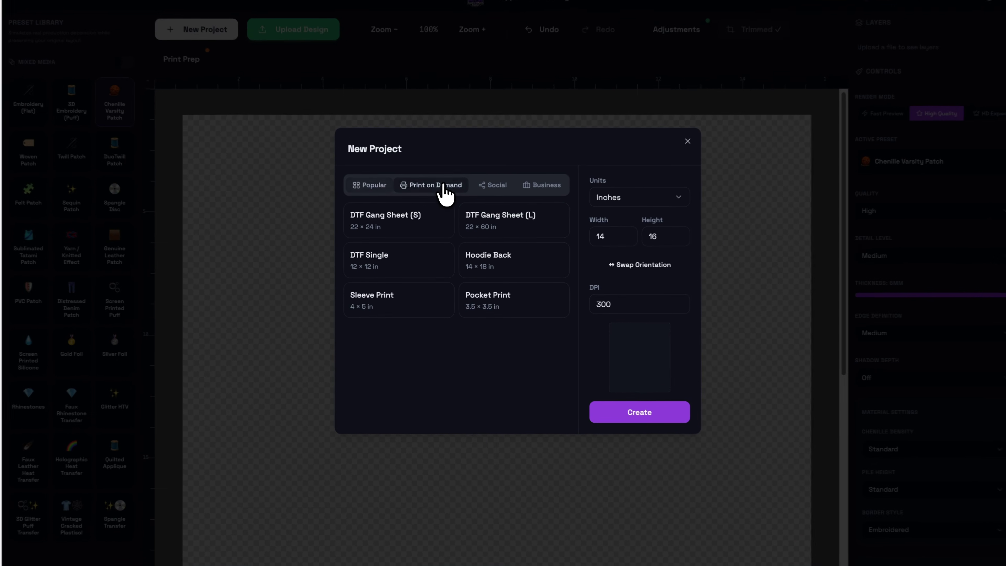
left_click(482, 208)
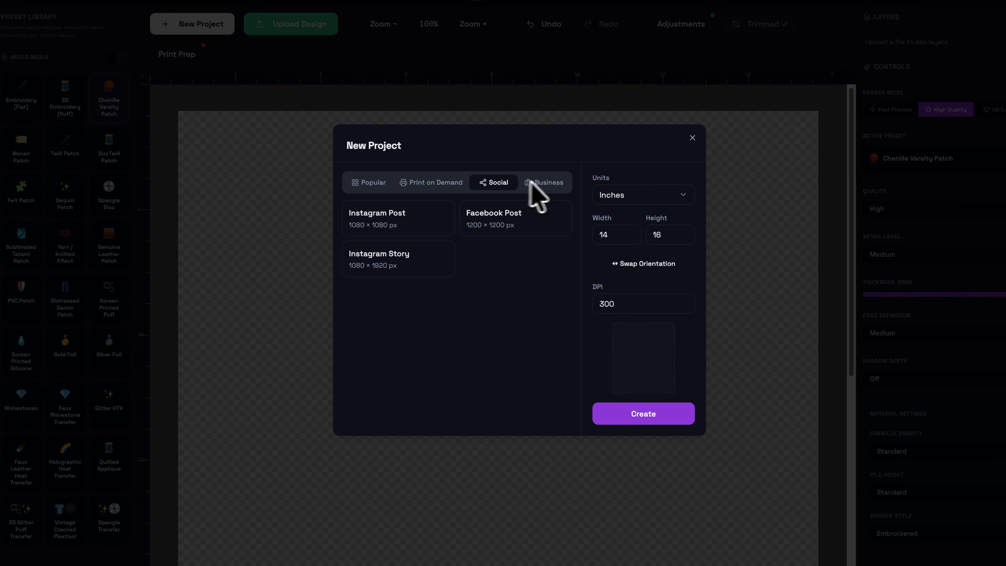
left_click(539, 183)
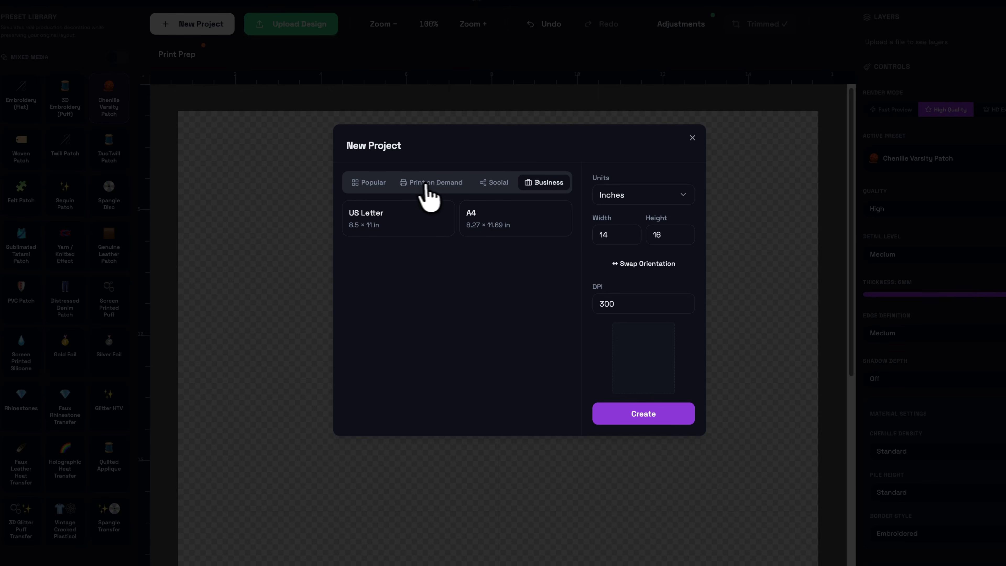
left_click(371, 183)
left_click(417, 183)
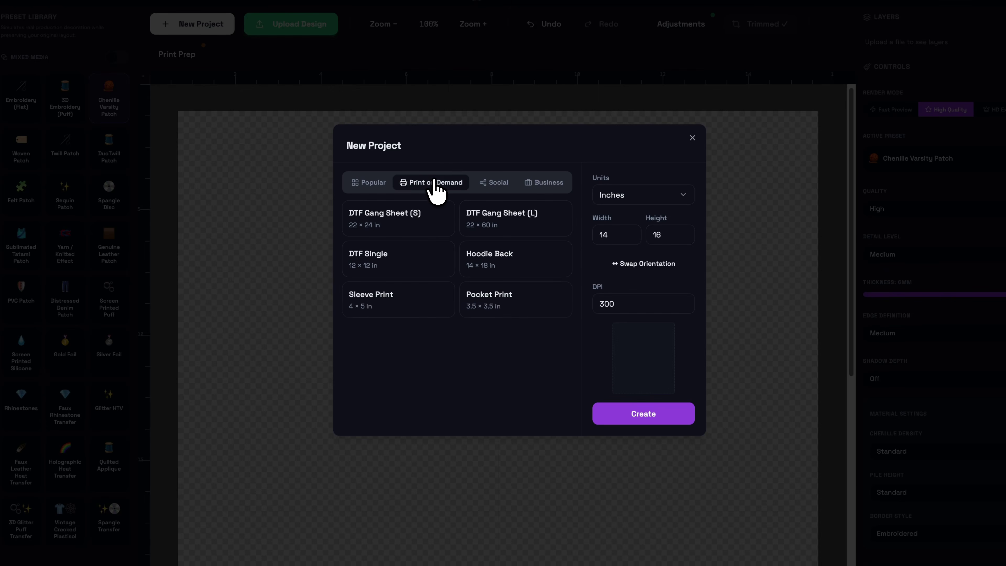
left_click(497, 183)
left_click(555, 183)
left_click(371, 183)
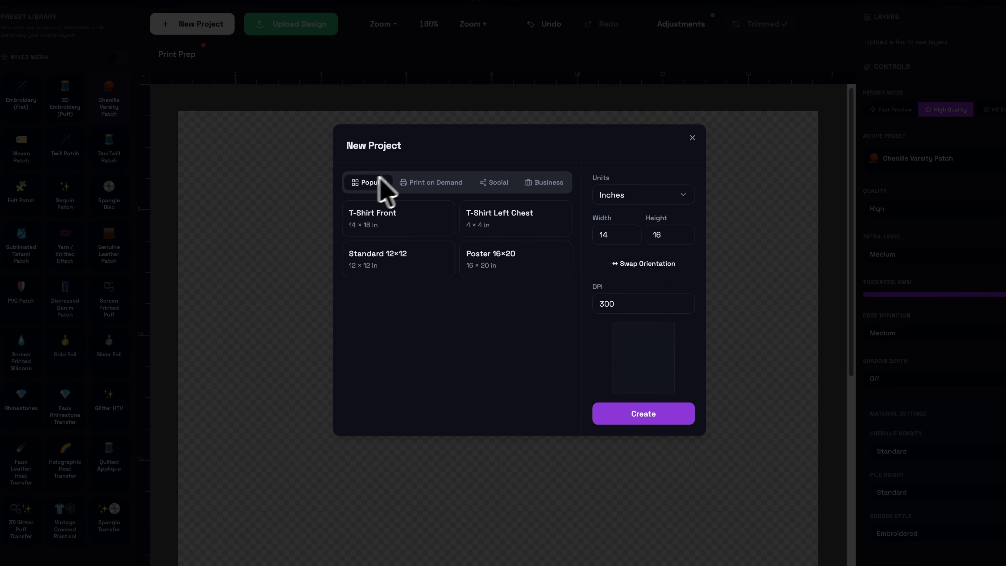
Create a project from the Standard 12×12 template with units in inches, orientation swapped and 300 DPI.
left_click(397, 218)
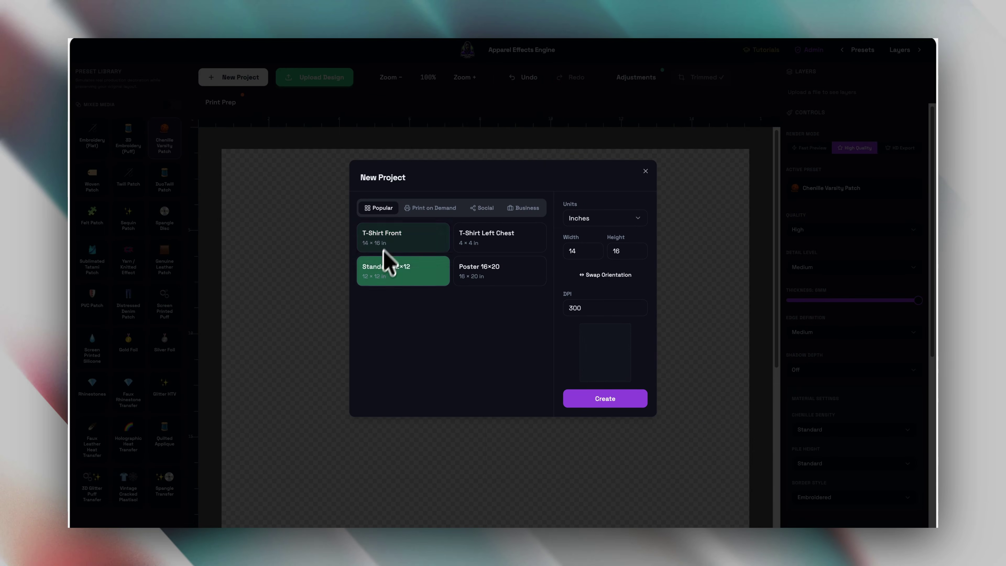
left_click(398, 278)
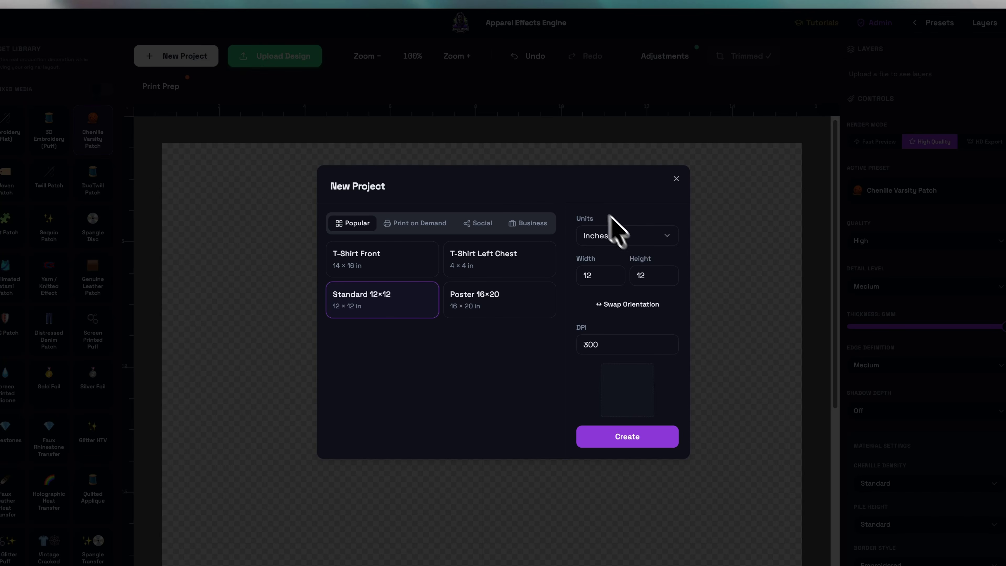
left_click(611, 235)
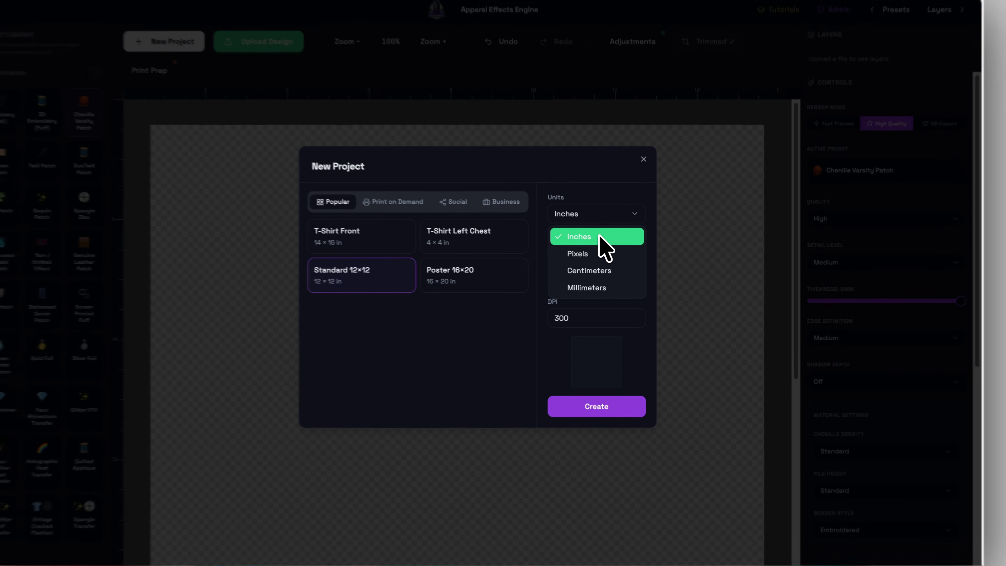
left_click(609, 245)
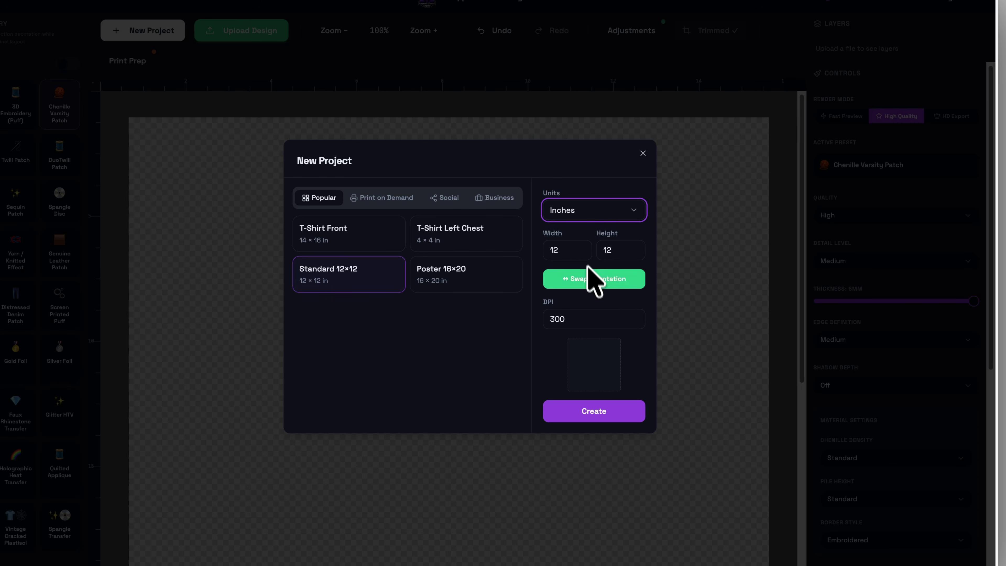
left_click(588, 279)
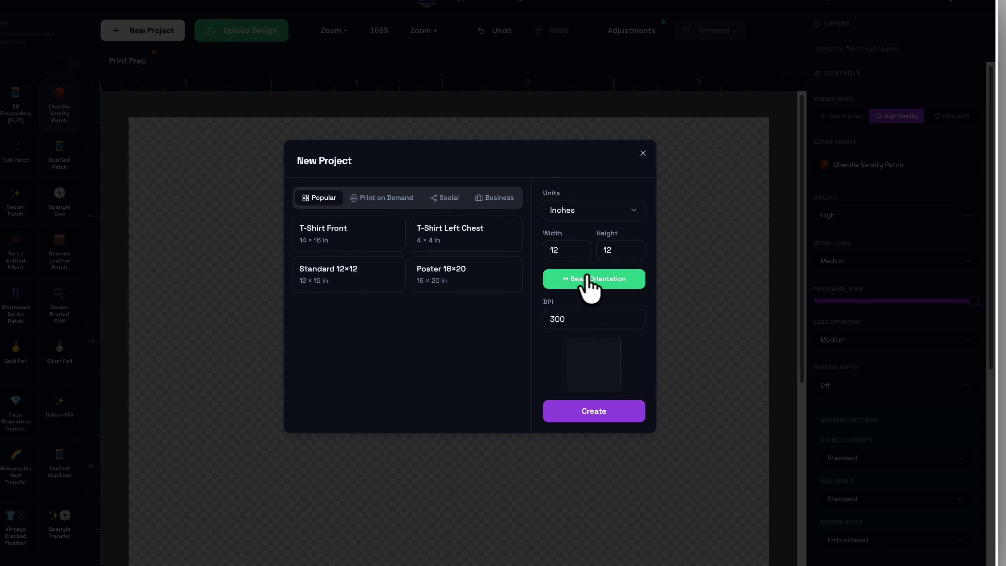
left_click(575, 320)
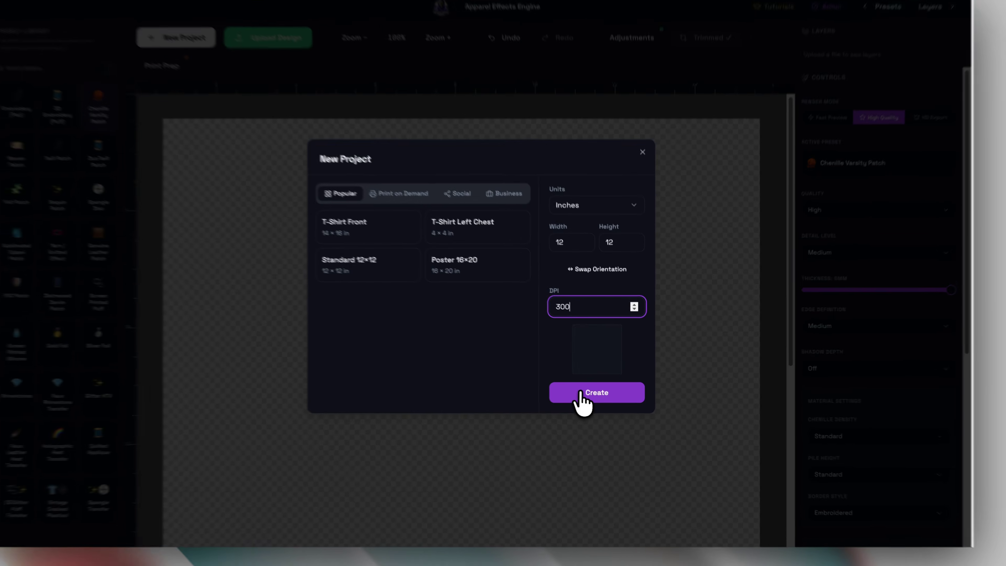
left_click(580, 393)
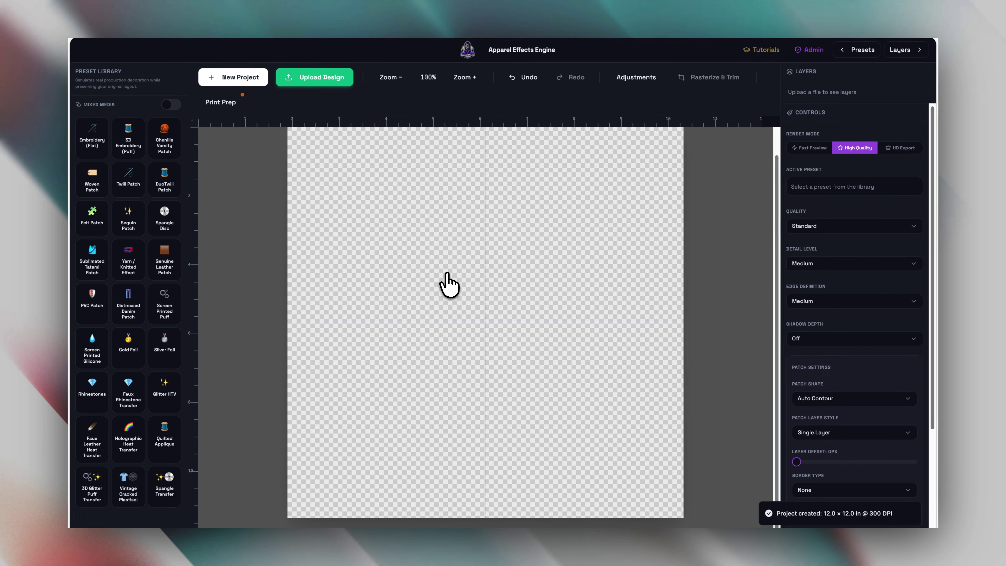
Examine the blank canvas at zoom levels between 80% and 100%, and reset the zoom to 100%.
scroll(507, 227, "up", 1)
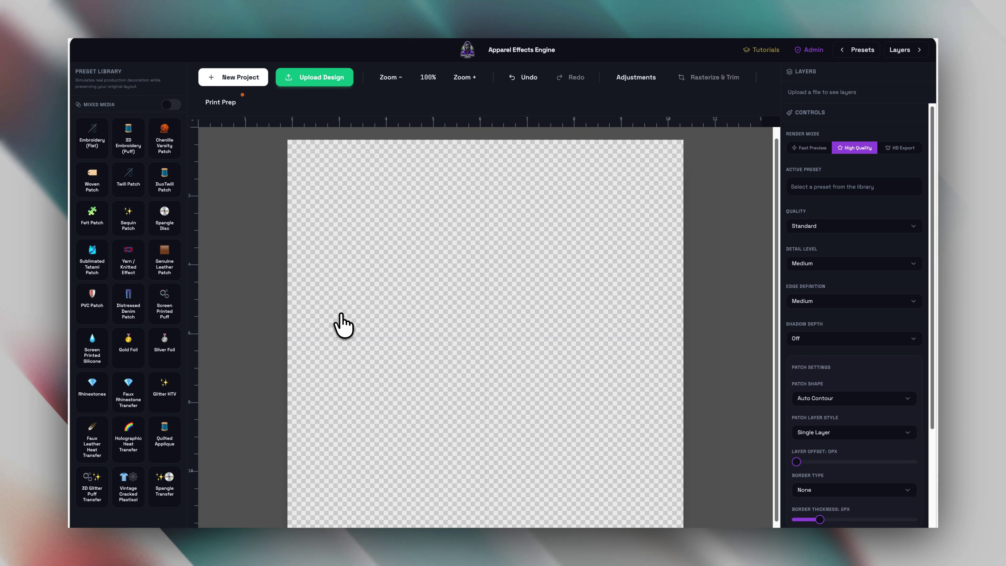
scroll(343, 323, "down", 1)
scroll(341, 317, "up", 1)
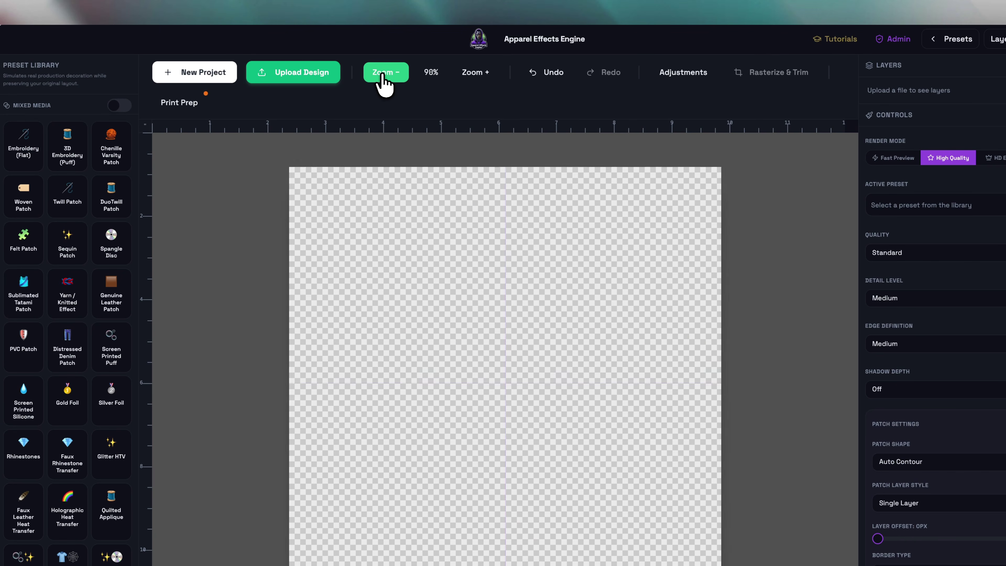
left_click(383, 79)
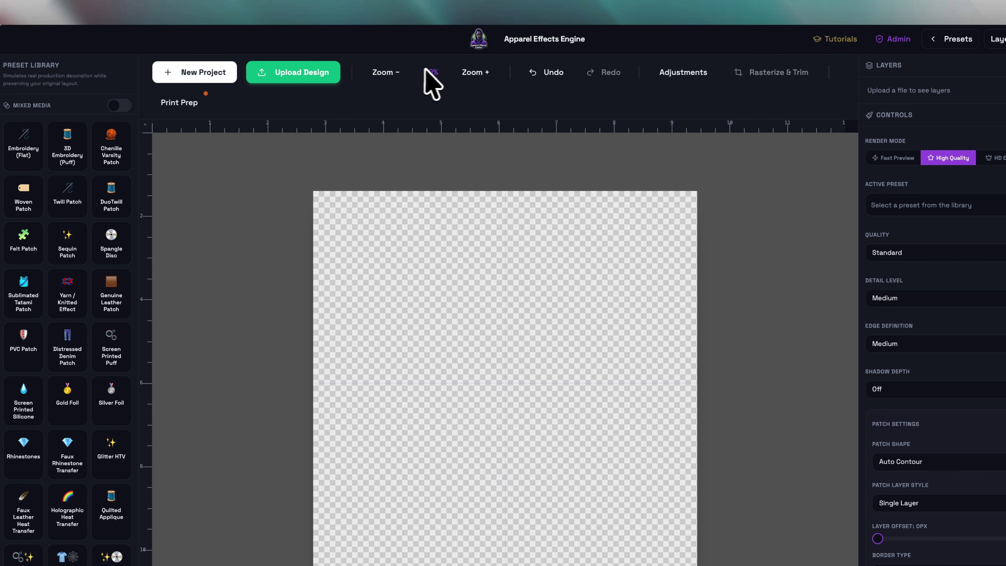
left_click(477, 77)
left_click(479, 77)
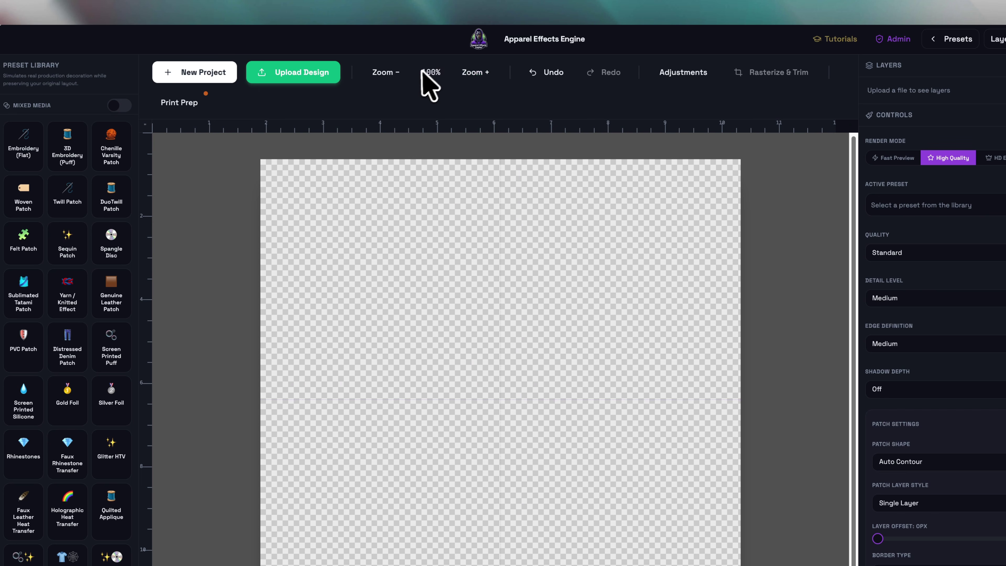
left_click(390, 73)
left_click(391, 74)
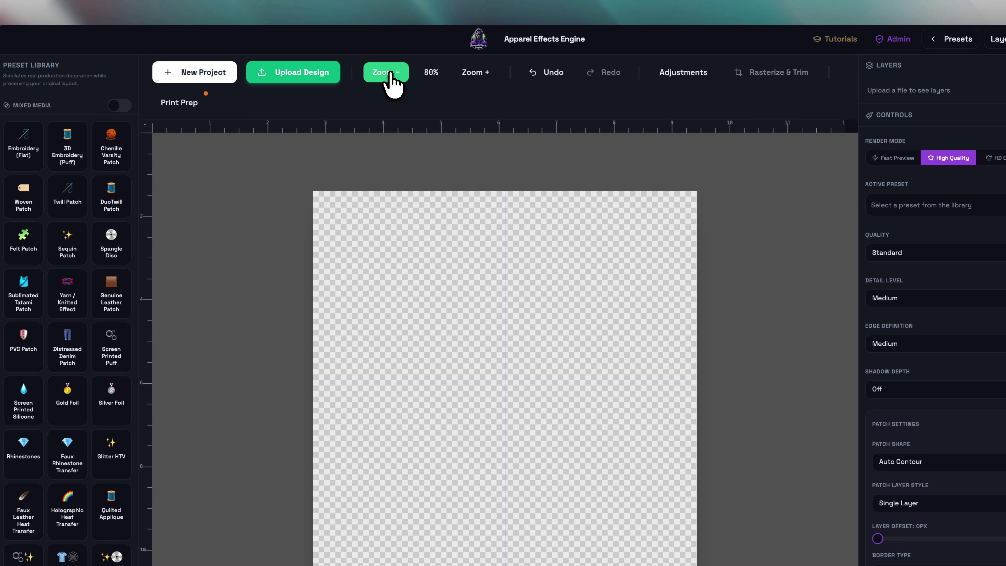
left_click(432, 73)
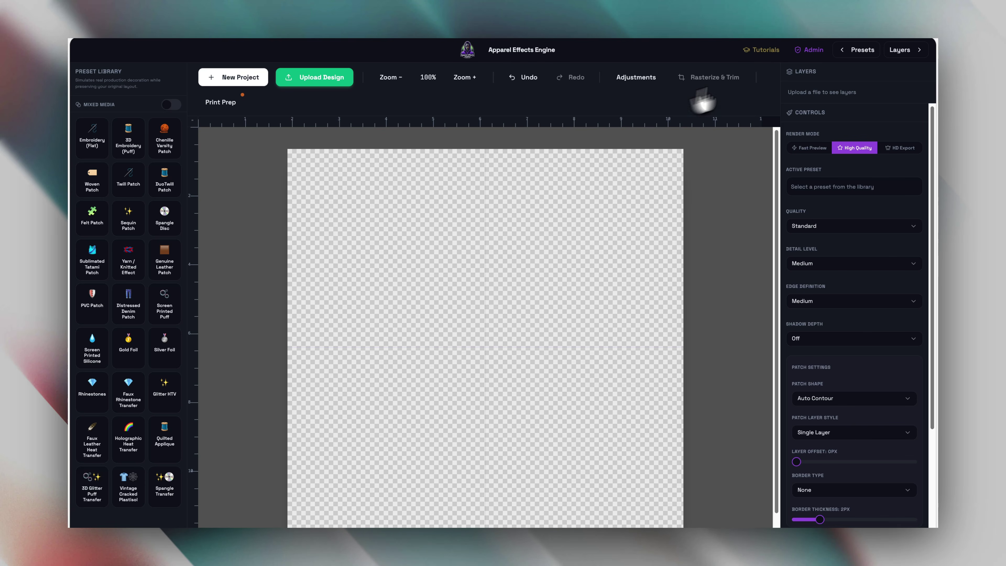
left_click(637, 78)
left_click(221, 102)
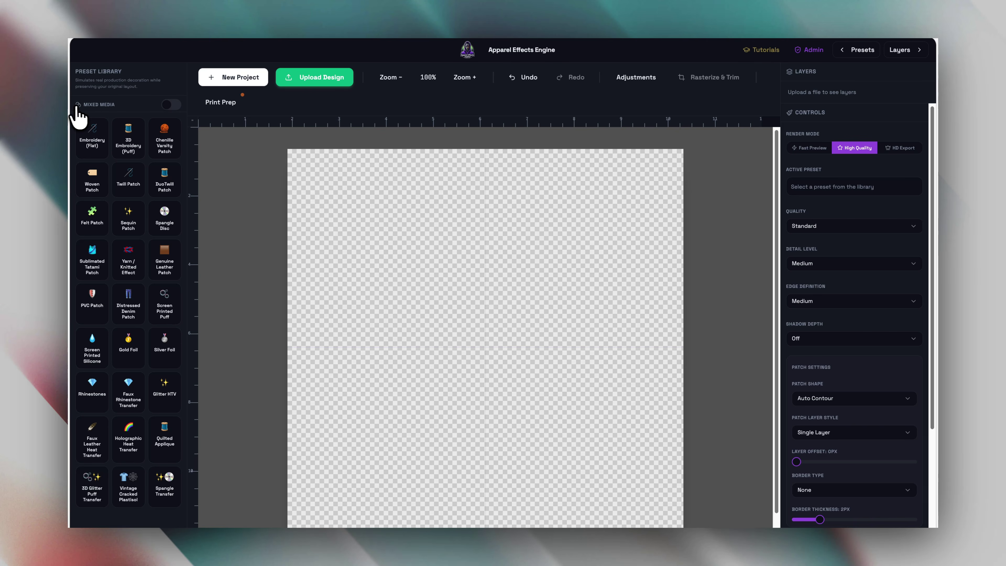
Try mixed media with the Chenille Varsity Patch, DuoTwill Patch and Sequin Patch presets, and turn mixed media off.
left_click(171, 105)
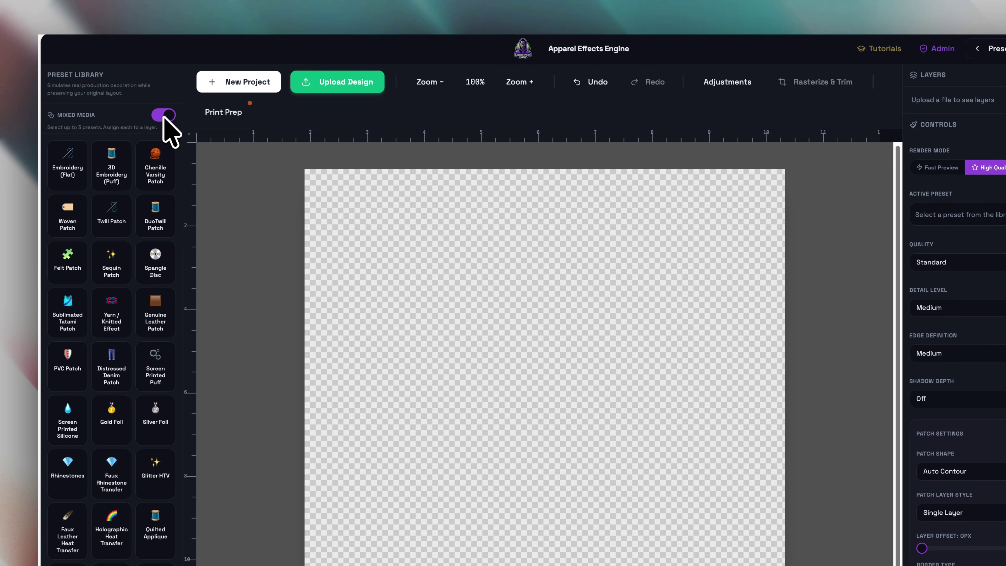
left_click(154, 175)
left_click(158, 209)
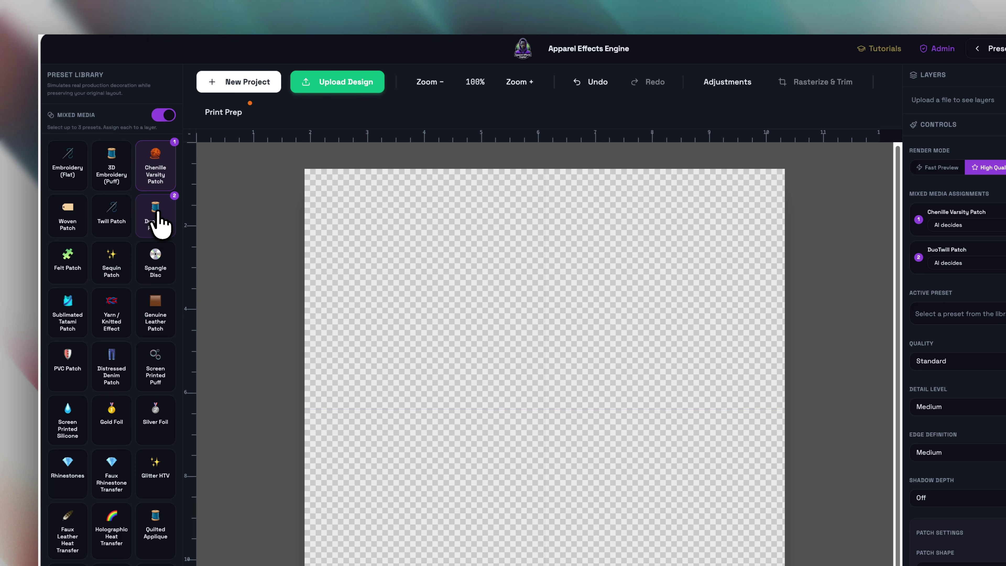
left_click(114, 273)
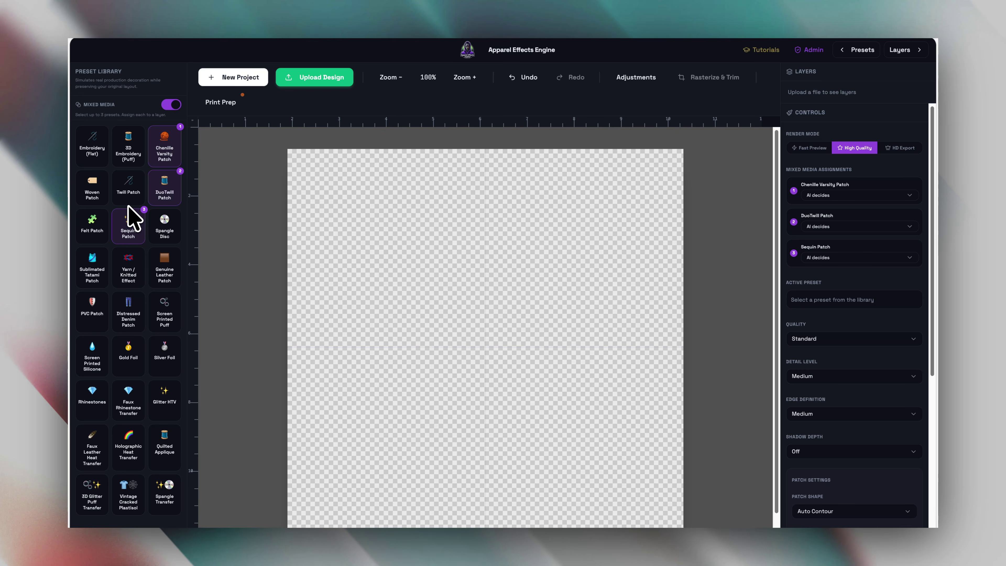
left_click(171, 104)
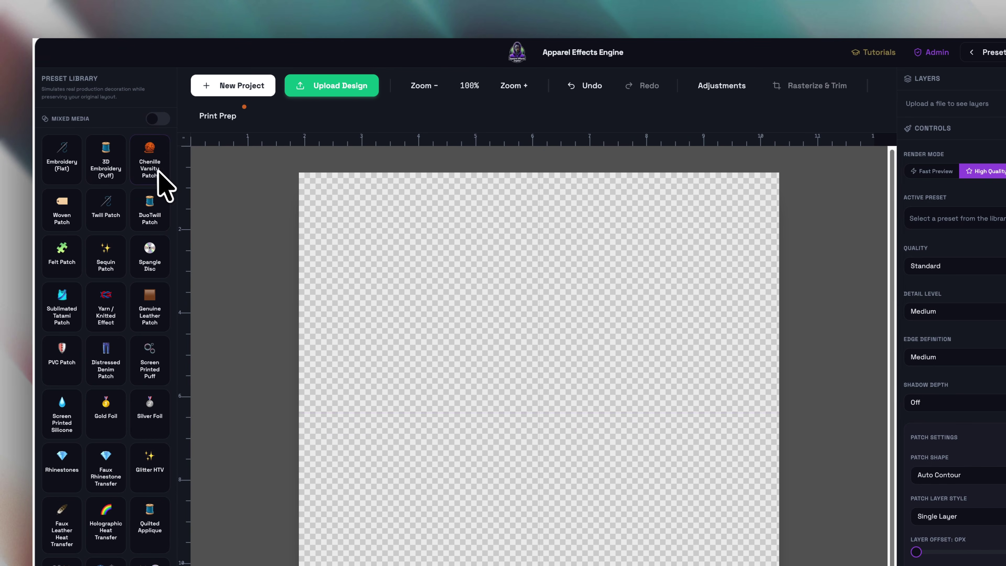
Select the DuoTwill Patch preset and try the HD Export render mode before returning to High Quality.
left_click(149, 214)
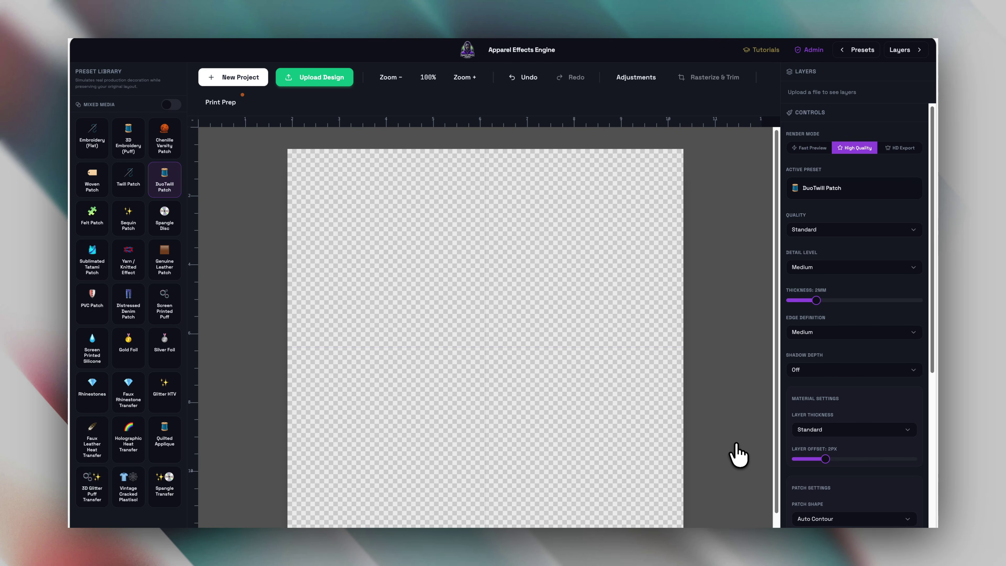
scroll(880, 335, "down", 1)
scroll(871, 325, "up", 1)
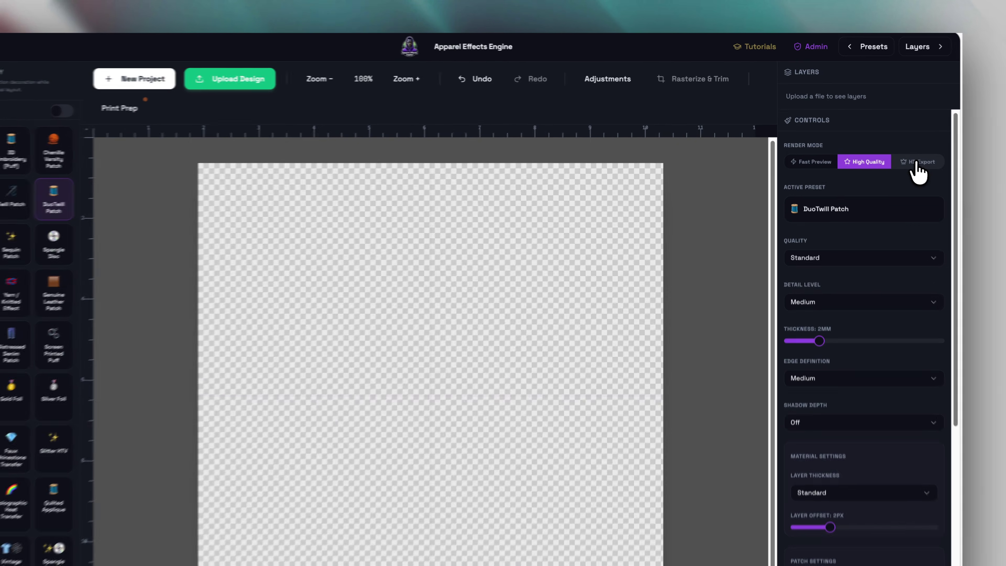
left_click(900, 148)
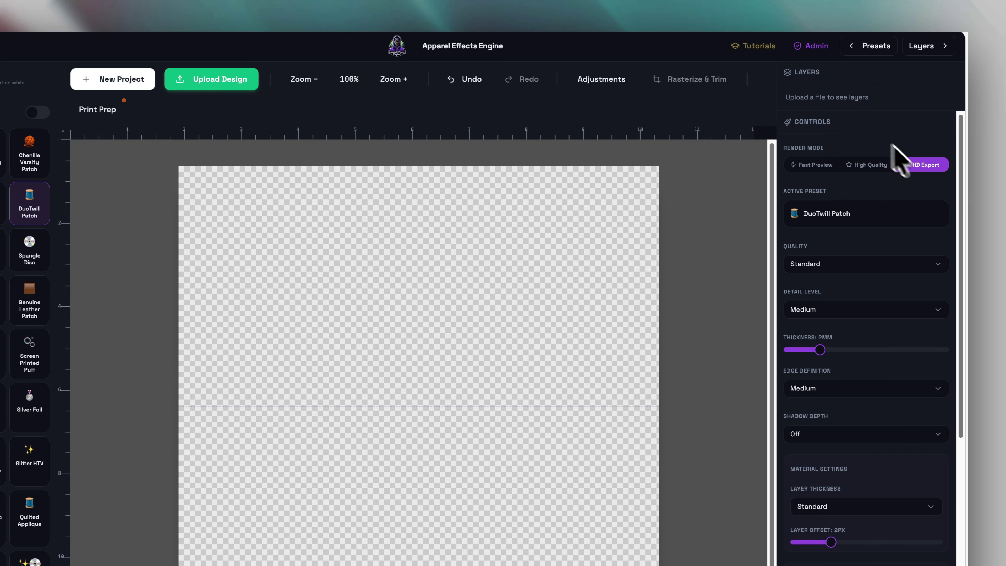
left_click(869, 162)
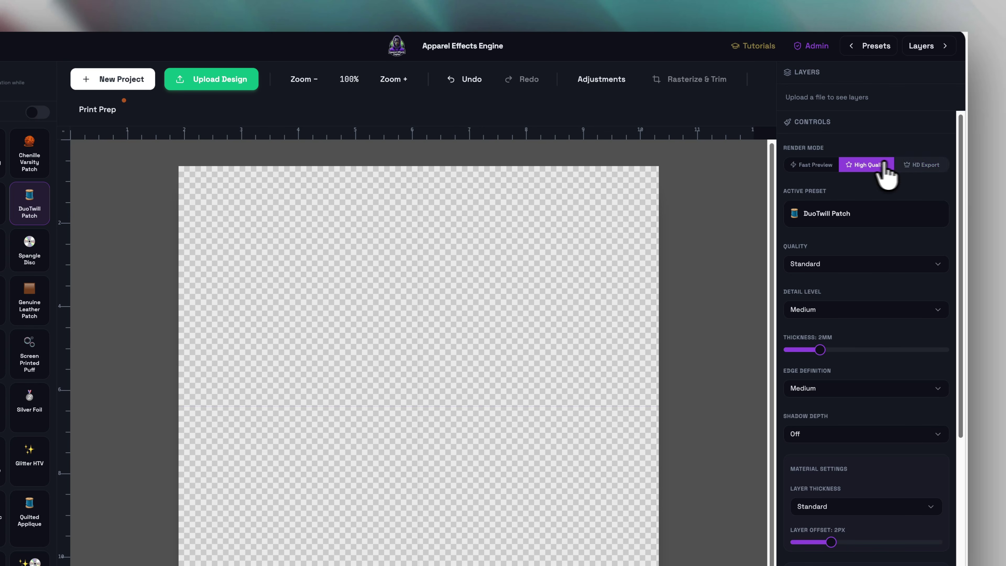
Examine the available Quality and Detail Level options for the DuoTwill Patch preset.
scroll(841, 240, "down", 1)
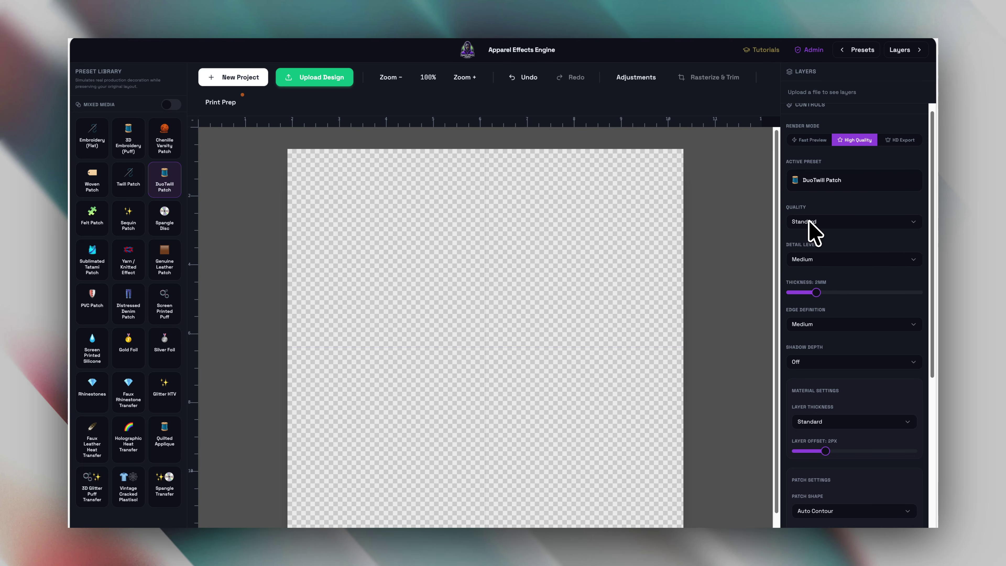
left_click(807, 226)
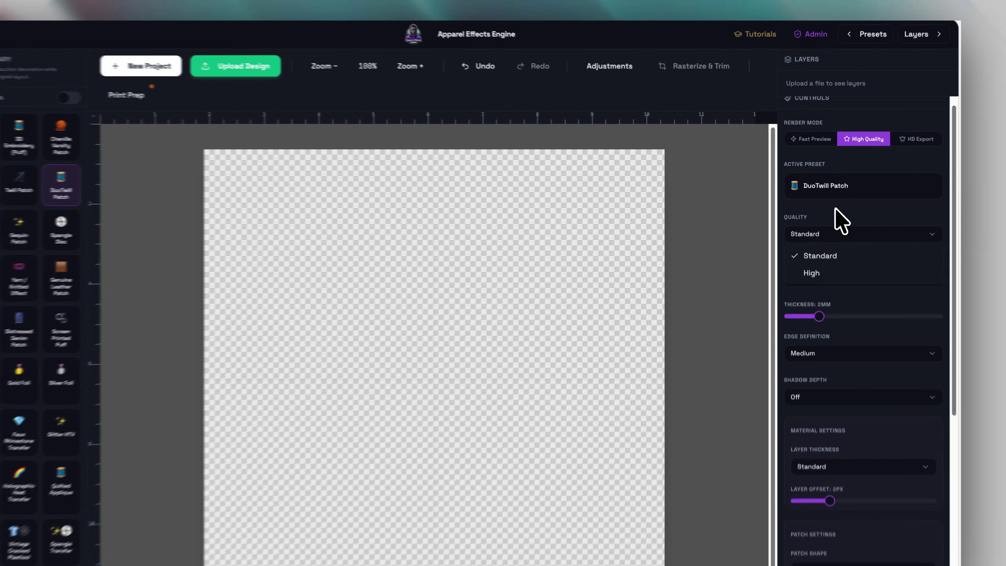
left_click(836, 222)
scroll(842, 274, "down", 1)
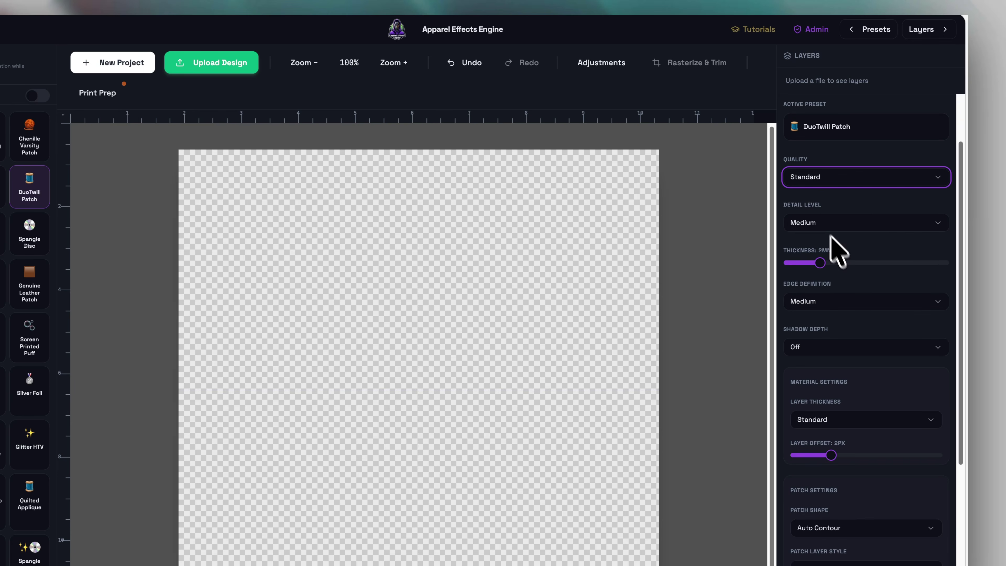
left_click(813, 228)
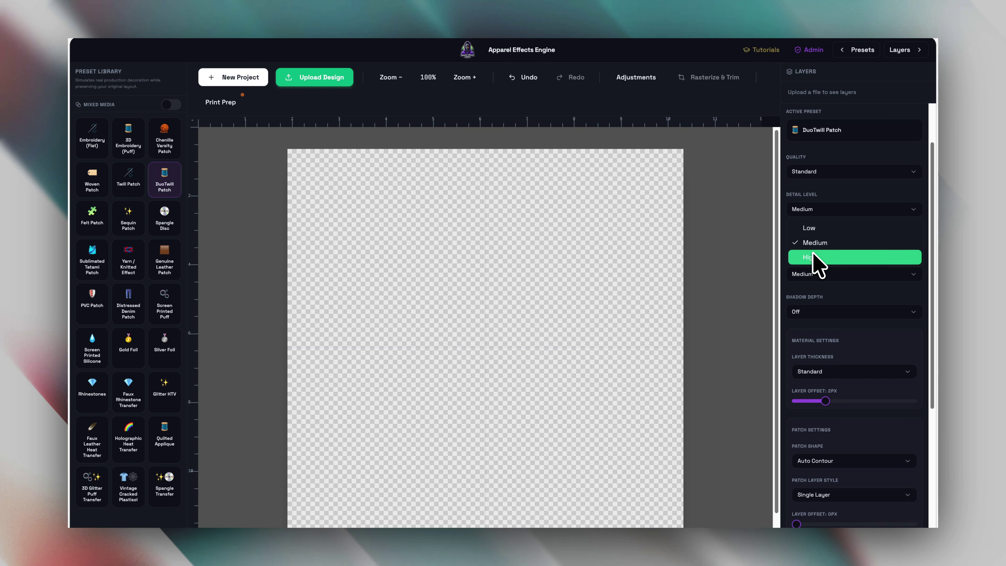
left_click(810, 257)
scroll(835, 254, "down", 3)
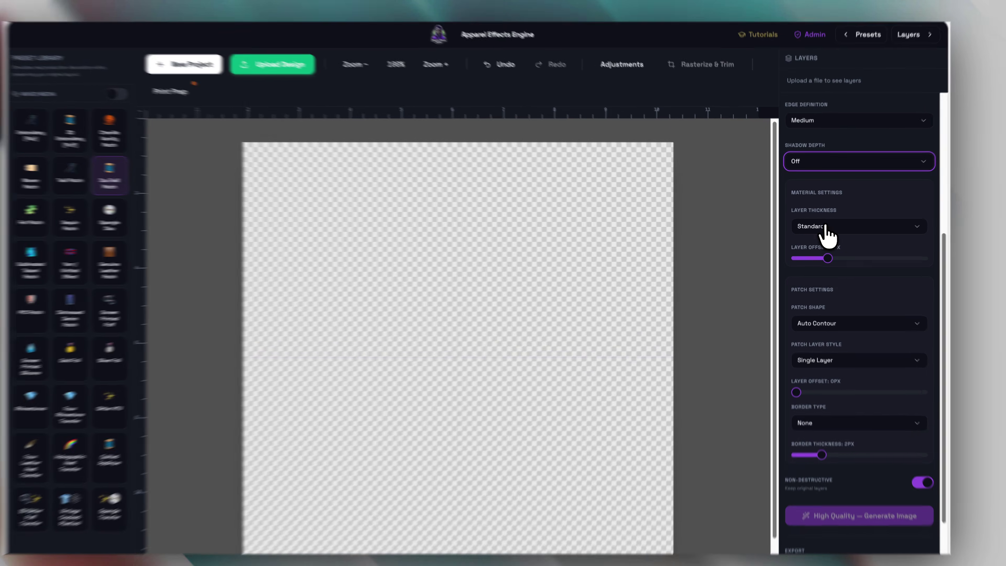
Examine the Layer Thickness options in the DuoTwill Patch material settings.
left_click(820, 225)
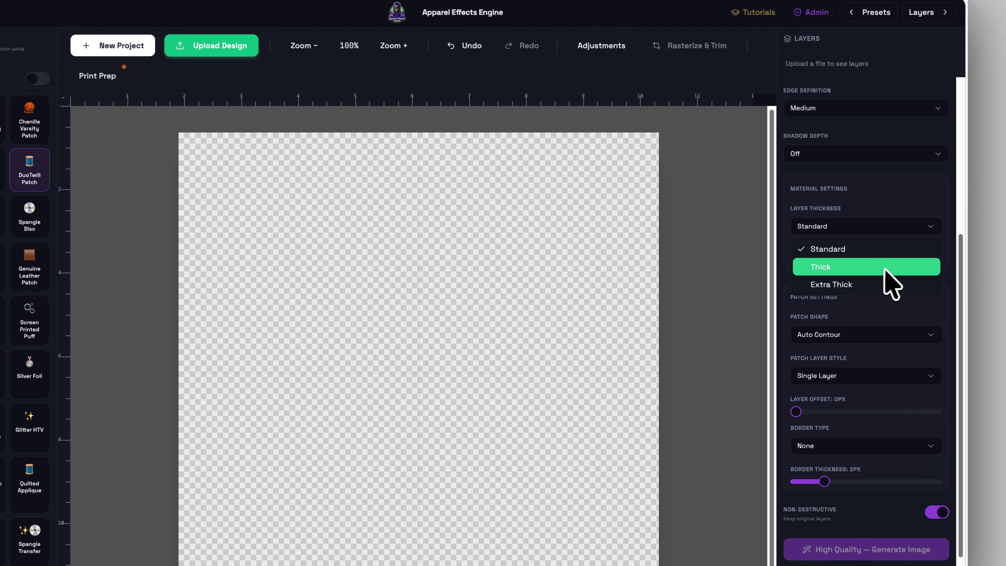
left_click(791, 319)
scroll(848, 277, "down", 2)
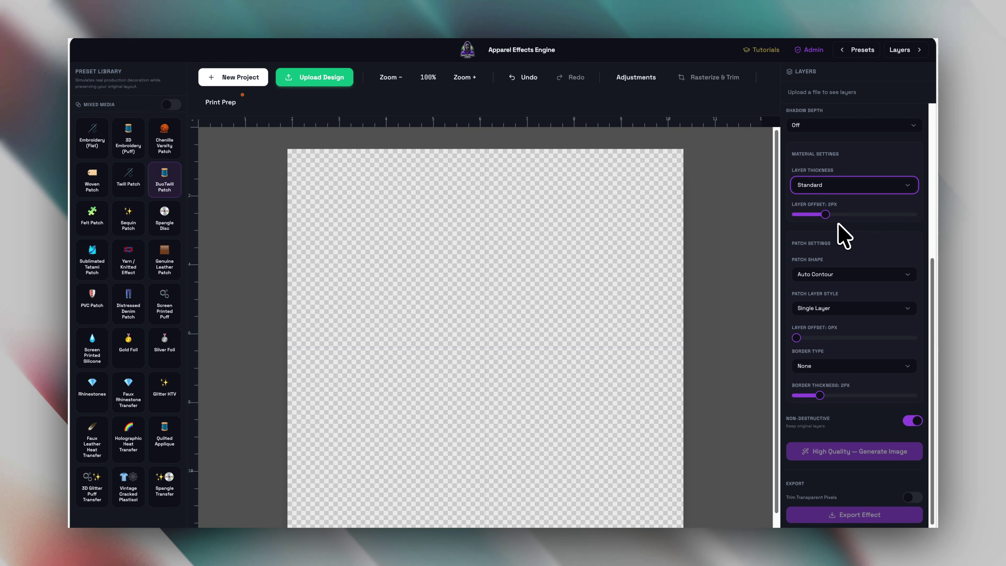
scroll(827, 229, "down", 1)
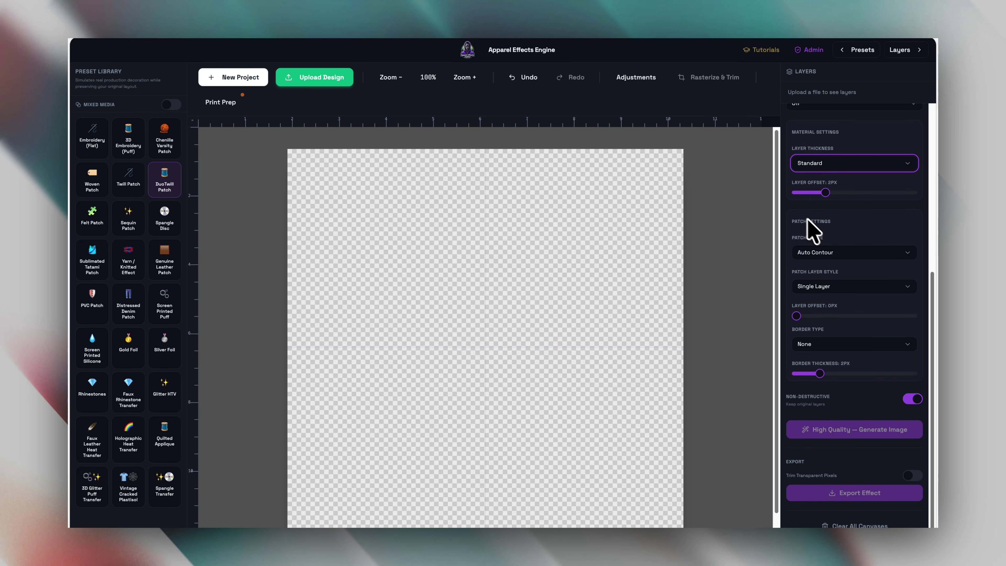
Examine the patch settings' options for Patch Shape, Patch Layer Style and Border Type.
left_click(819, 255)
left_click(819, 263)
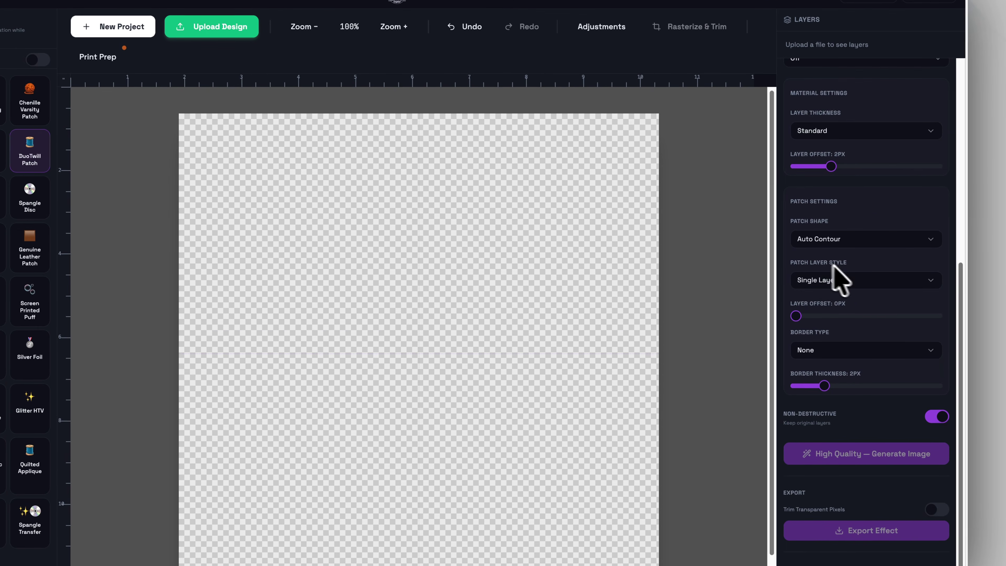
left_click(828, 279)
left_click(846, 262)
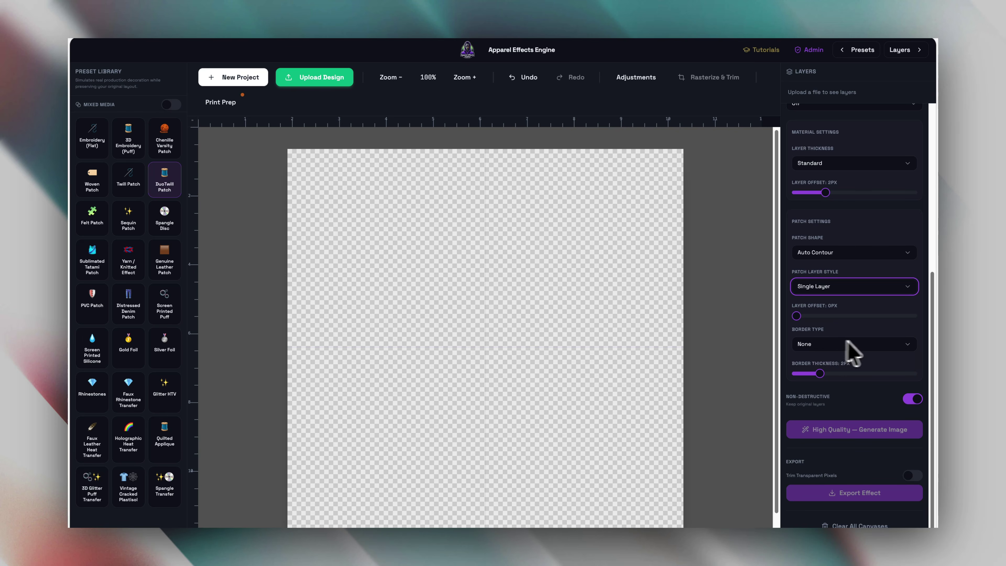
left_click(828, 344)
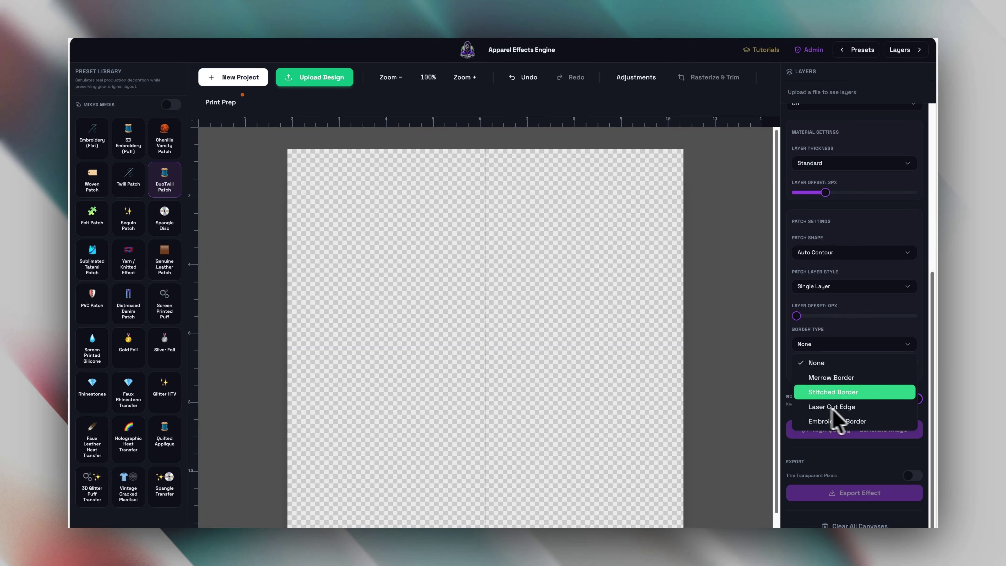
left_click(883, 343)
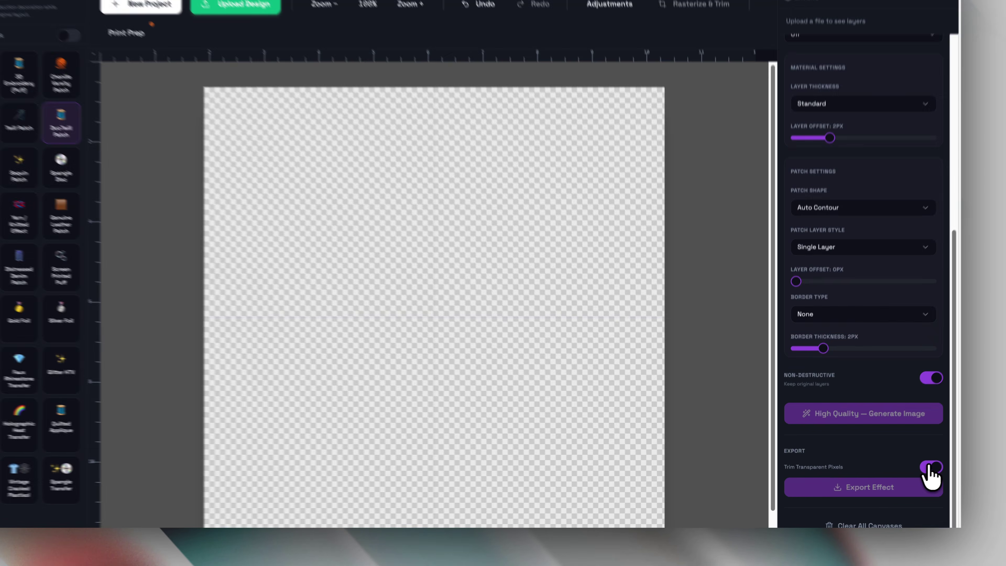
Turn on trimming of transparent pixels for export and clear all canvases.
left_click(912, 475)
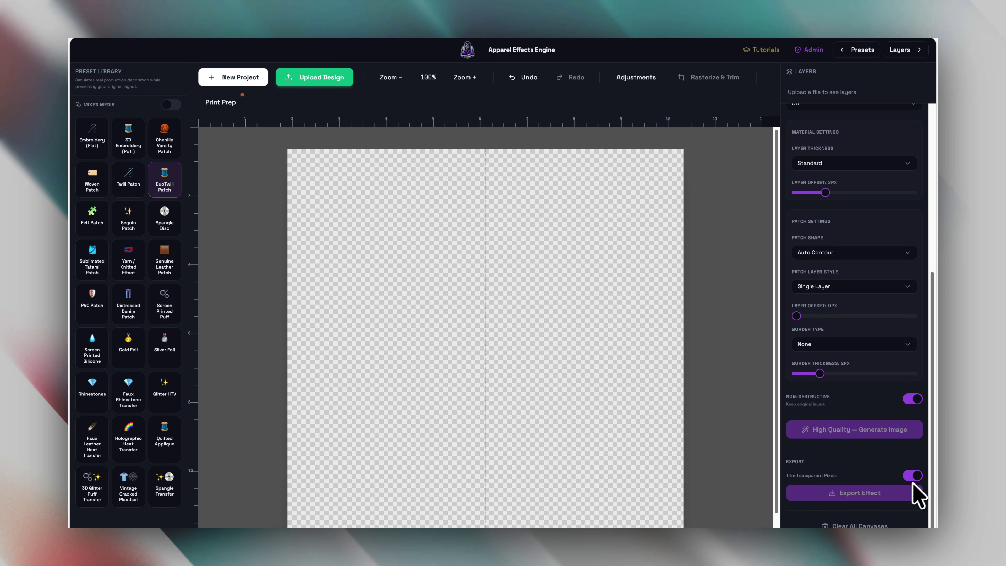
left_click(869, 527)
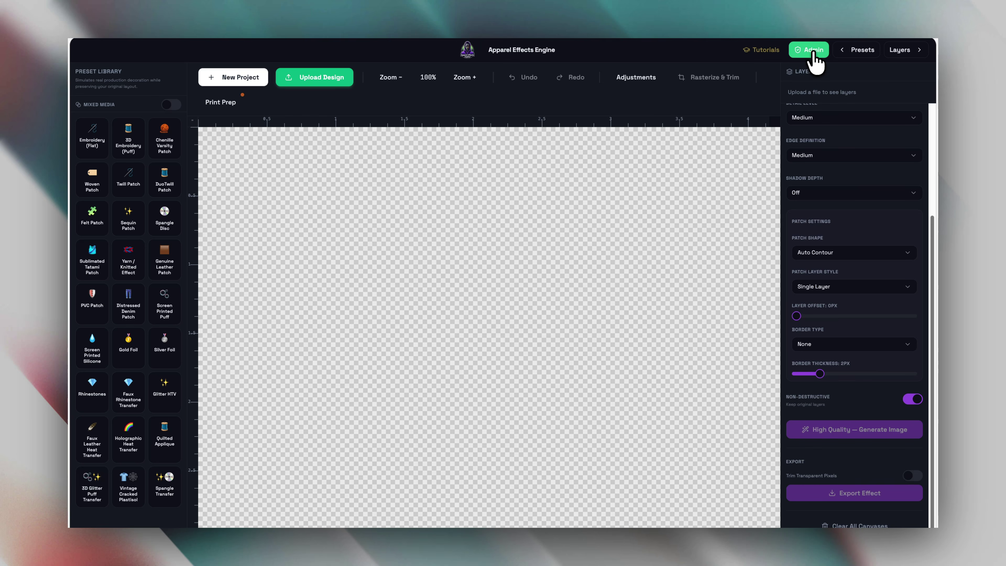
Browse the built-in tutorial videos and return to the canvas.
left_click(778, 52)
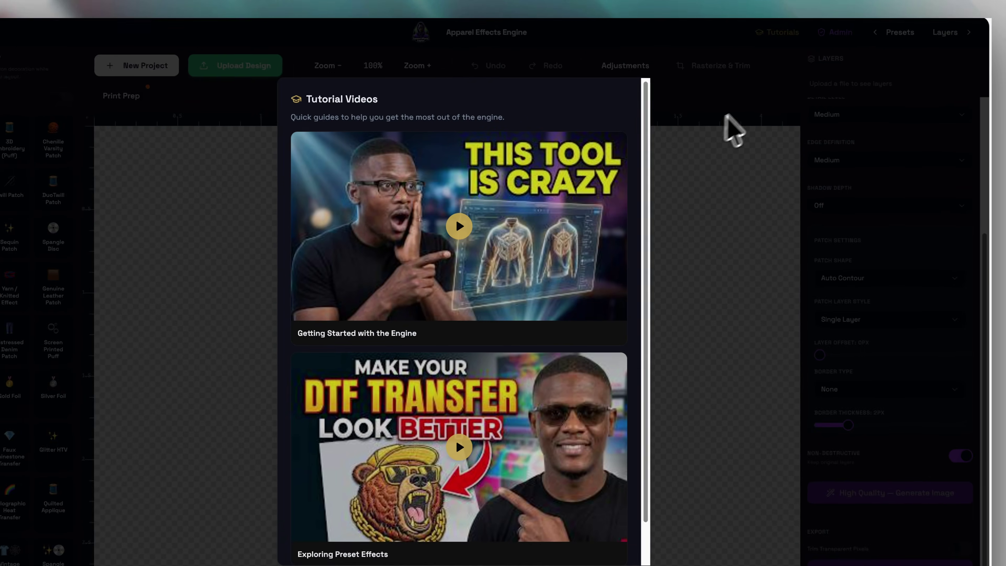
scroll(594, 397, "down", 3)
left_click(609, 486)
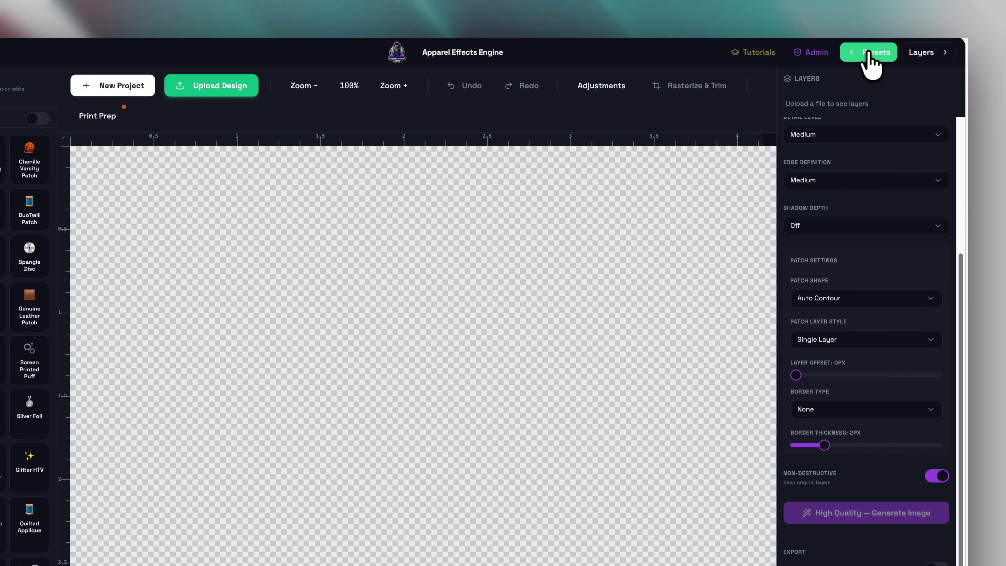
Hide the preset library and the layers and controls area, and show both again.
left_click(868, 53)
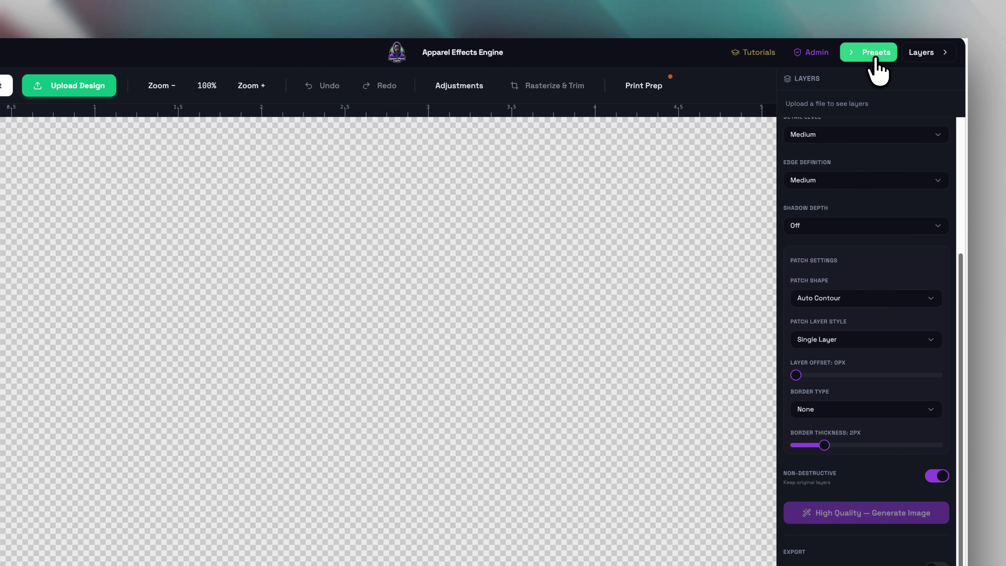
left_click(936, 53)
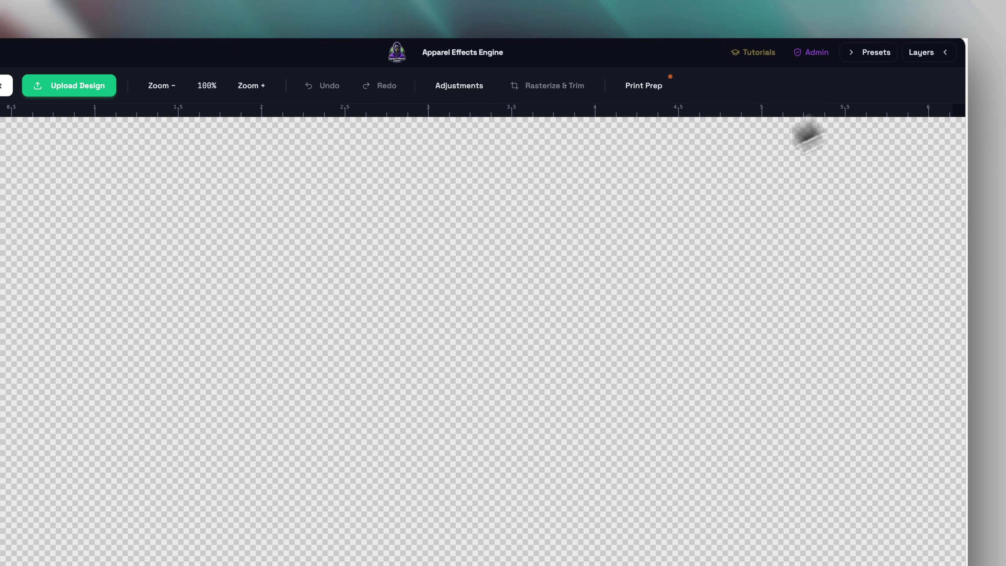
left_click(951, 45)
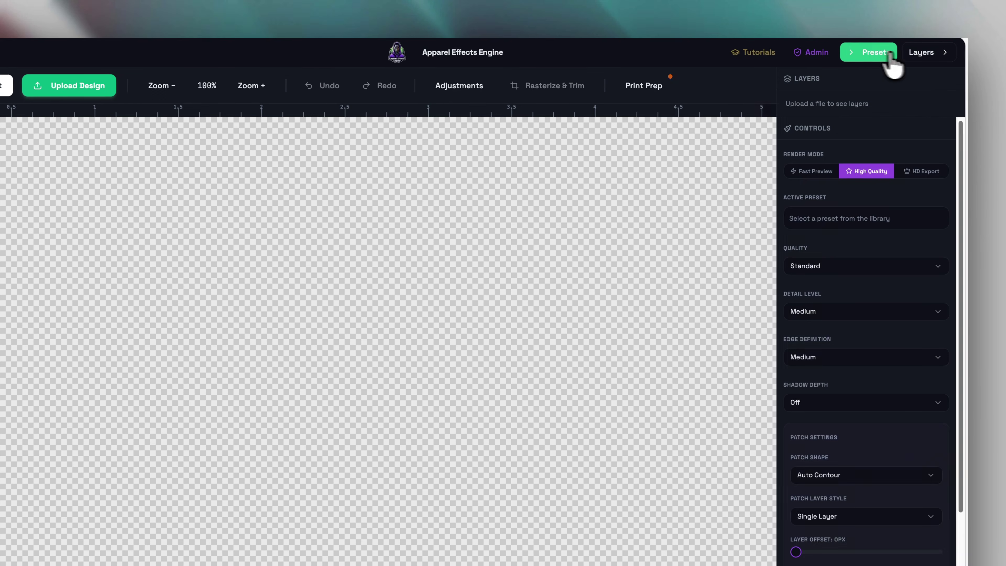
left_click(880, 43)
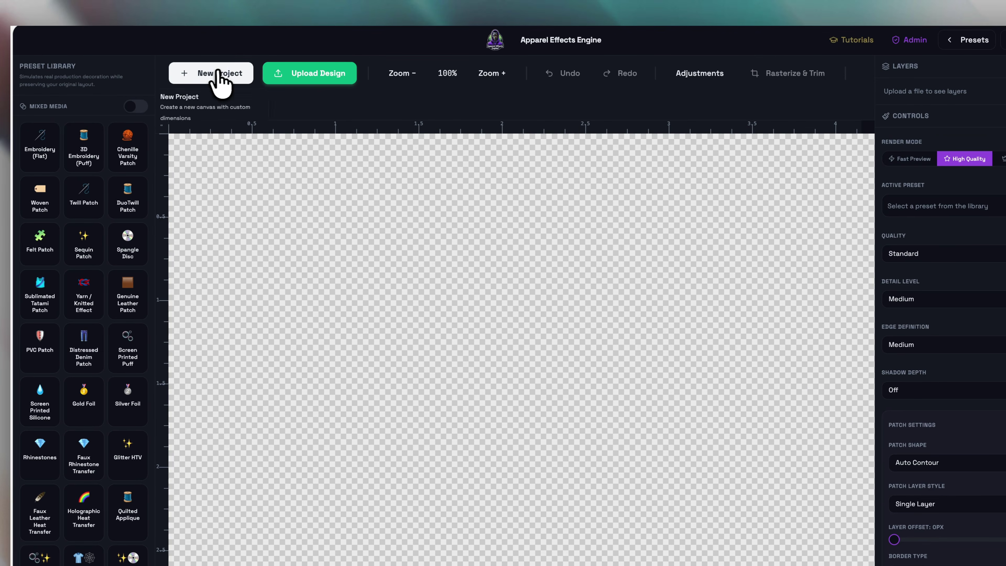
Create a Standard 12×12 in project at 300 DPI and upload Street Thugs (1).png from Downloads.
left_click(220, 79)
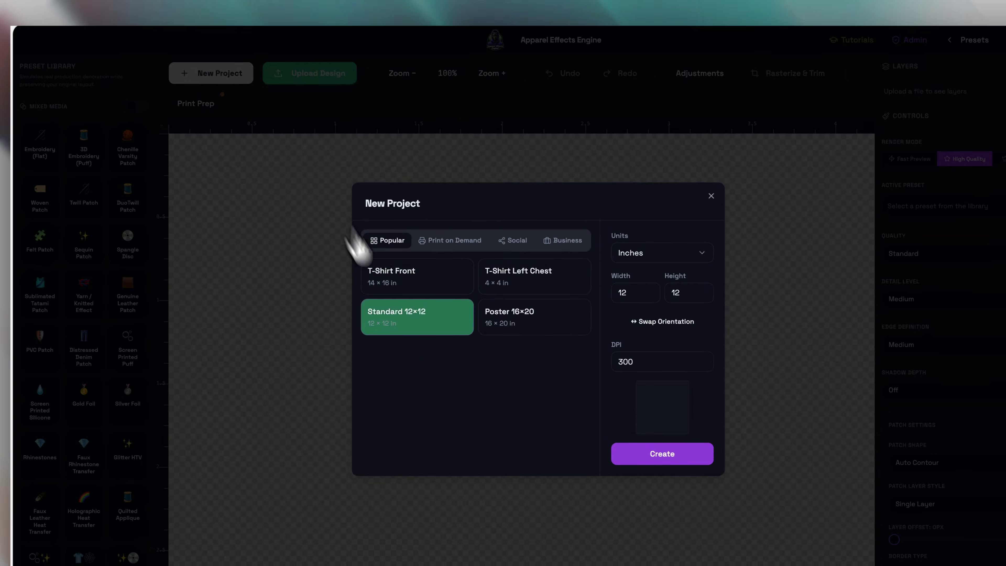
left_click(664, 452)
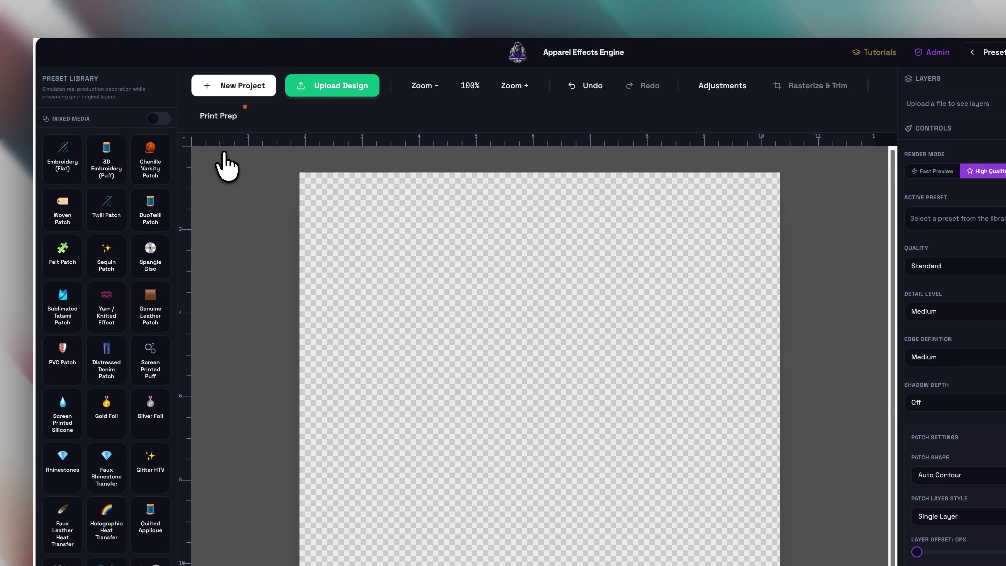
left_click(329, 88)
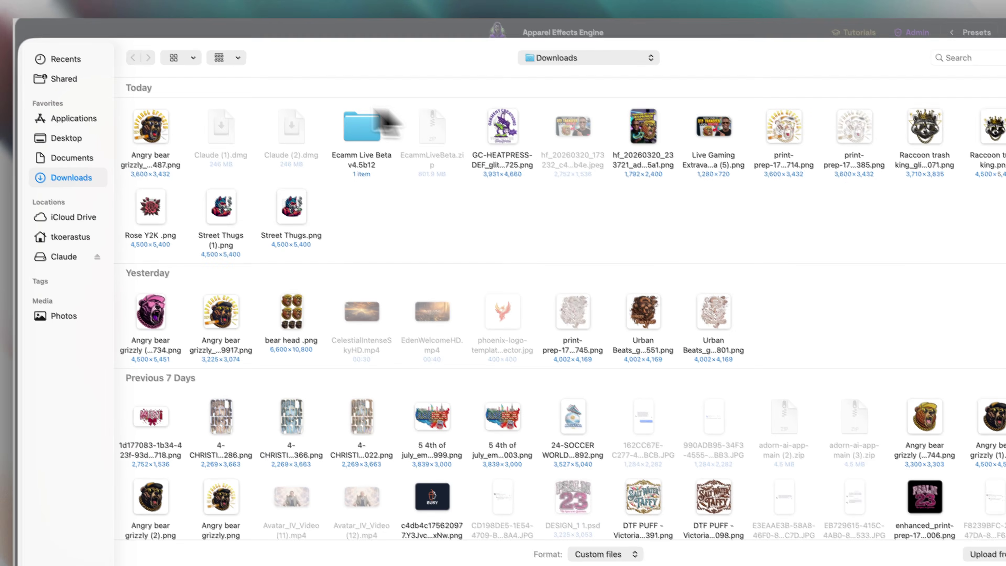
double_click(216, 204)
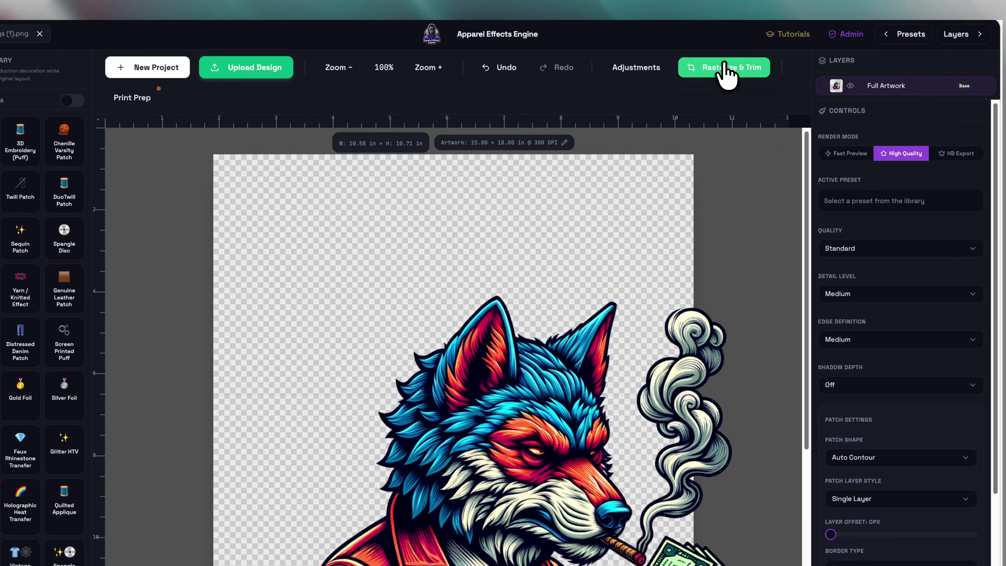
Rasterize and trim the wolf artwork, and resize it to 11 in wide with proportions locked.
left_click(709, 83)
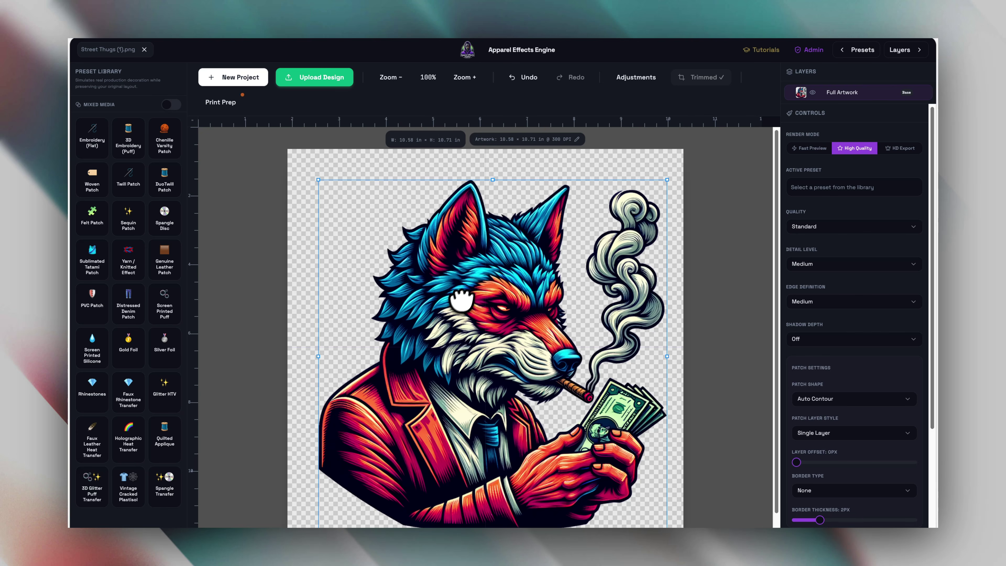
left_click(578, 139)
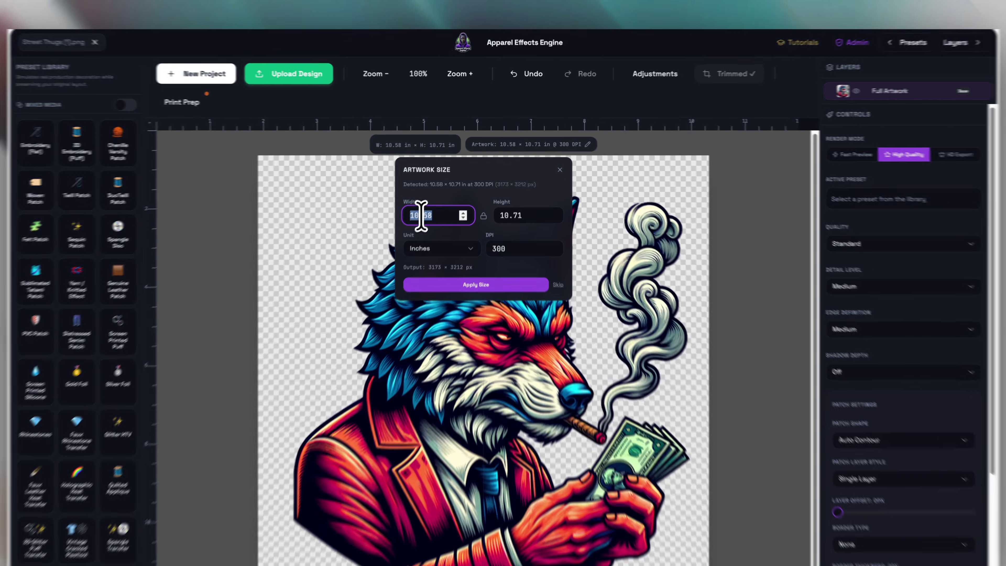
type("11")
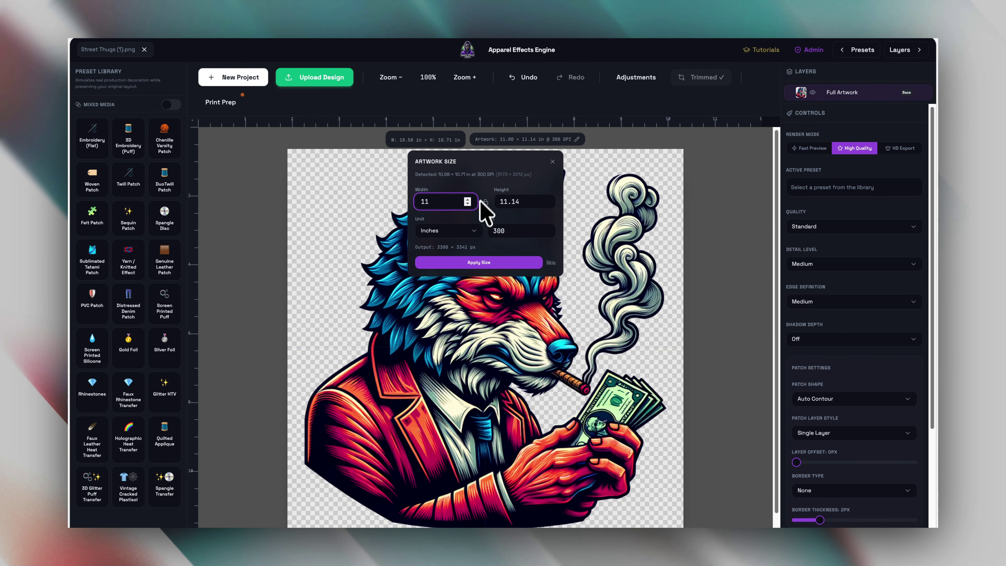
left_click(476, 262)
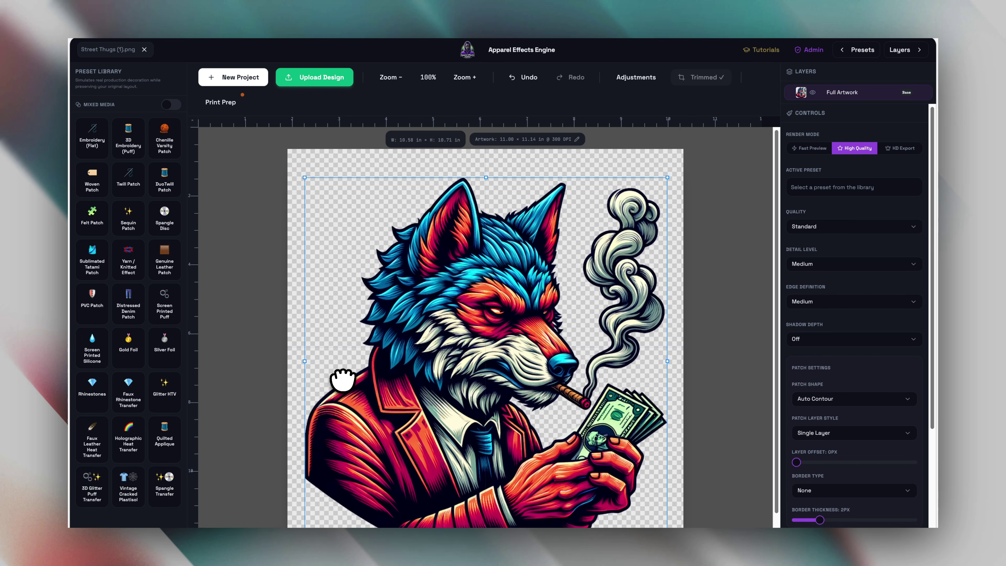
Select the 3D Embroidery (Puff) preset for the artwork with High quality and a thickness of 6 mm.
left_click(128, 142)
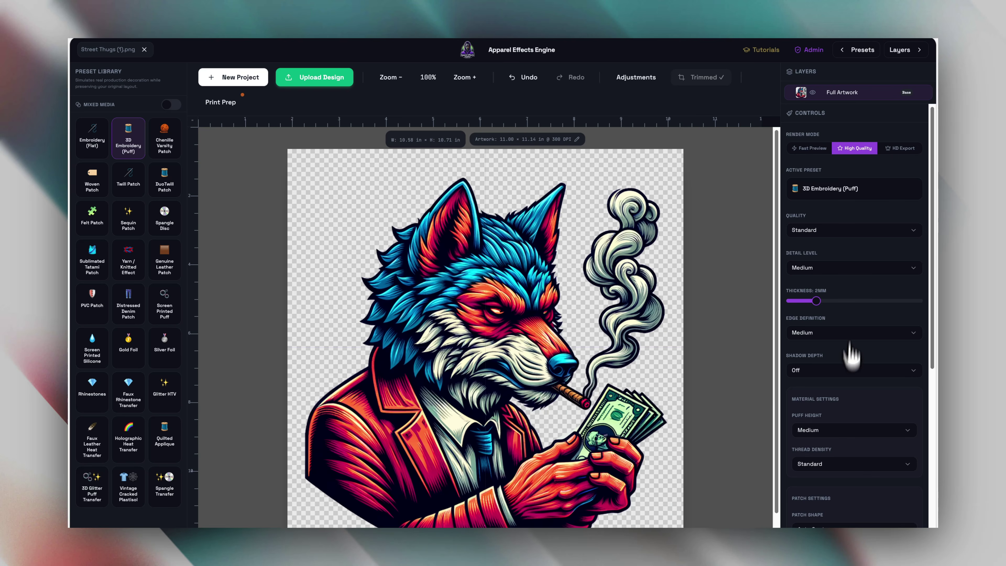
left_click(804, 229)
left_click(816, 262)
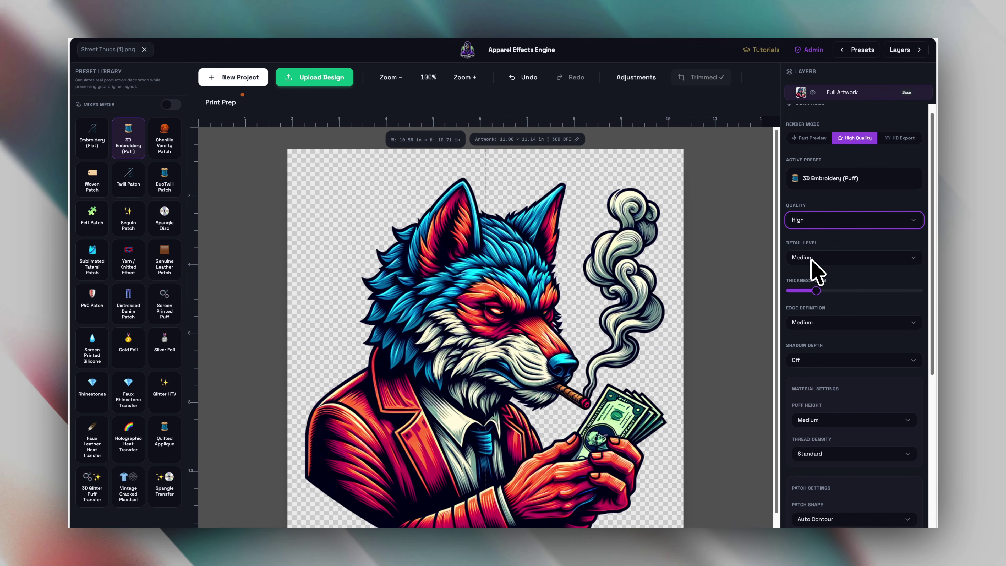
scroll(816, 278, "down", 1)
left_click_drag(821, 277, 948, 278)
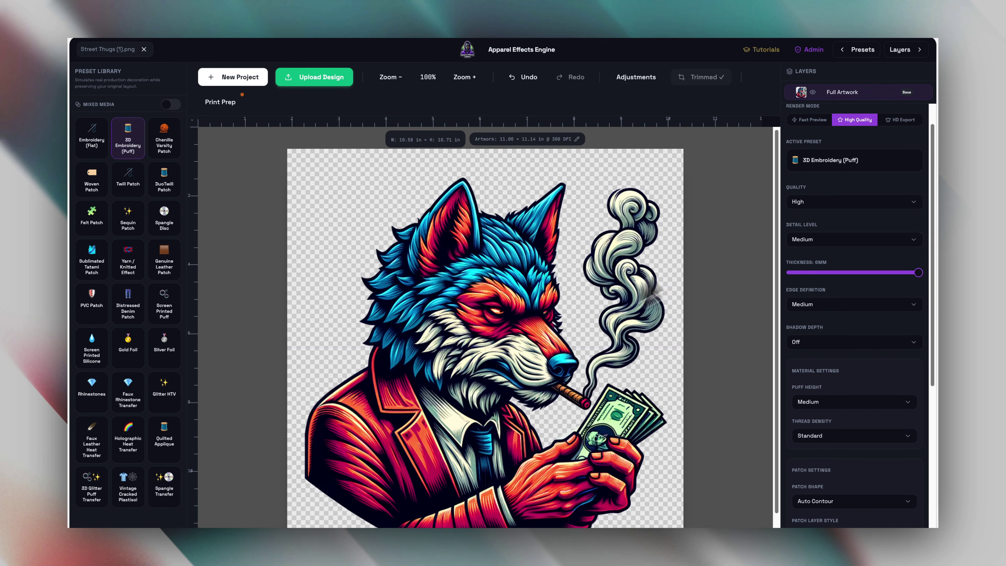
Set the edge definition of the 3D Embroidery (Puff) effect to Sharp.
scroll(832, 310, "down", 2)
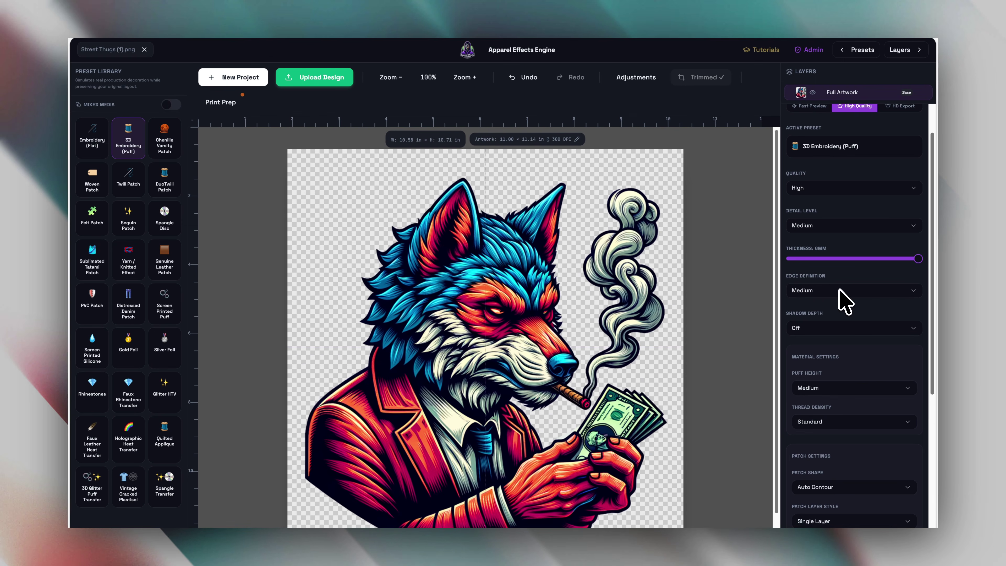
left_click(806, 277)
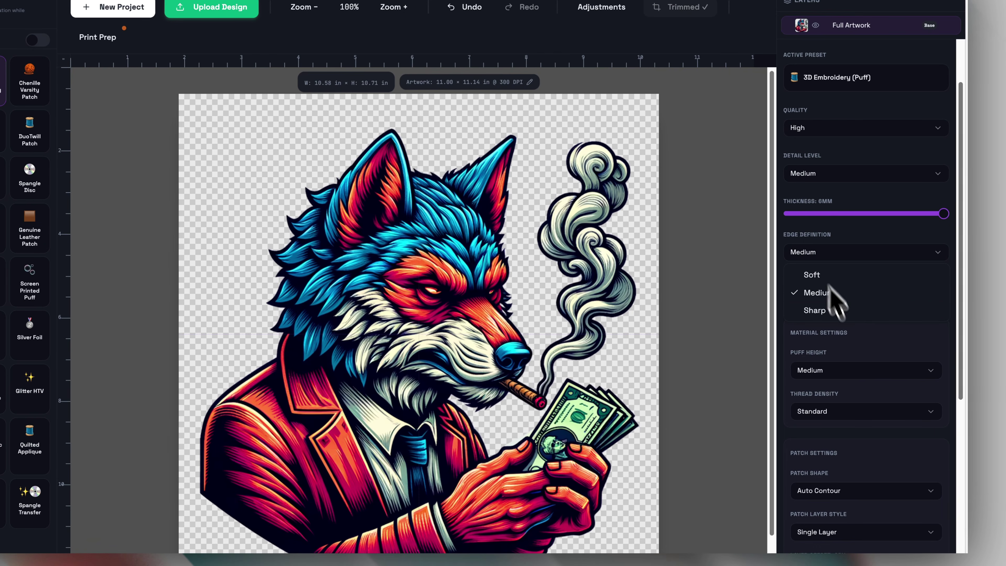
left_click(803, 323)
scroll(840, 337, "down", 2)
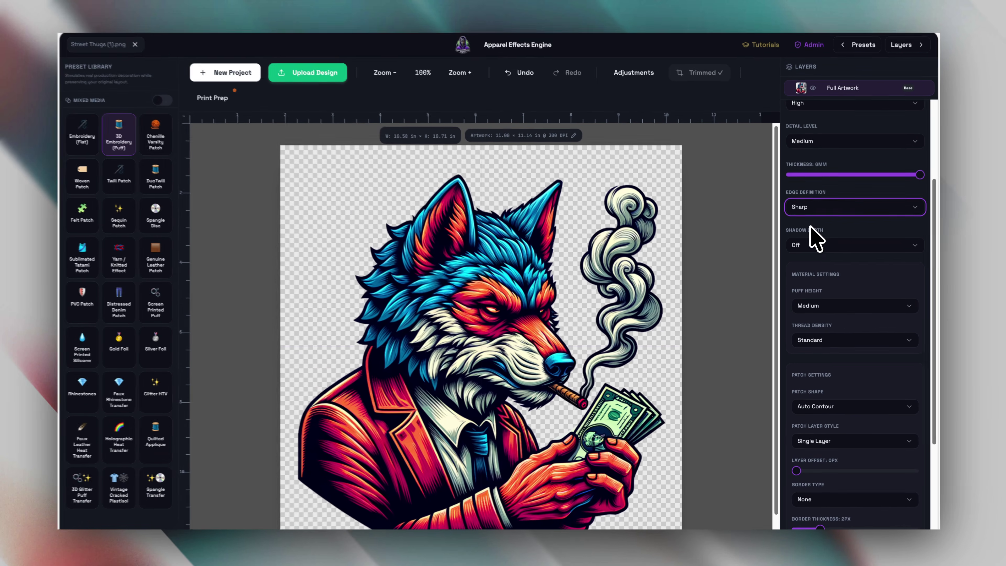
scroll(832, 277, "down", 2)
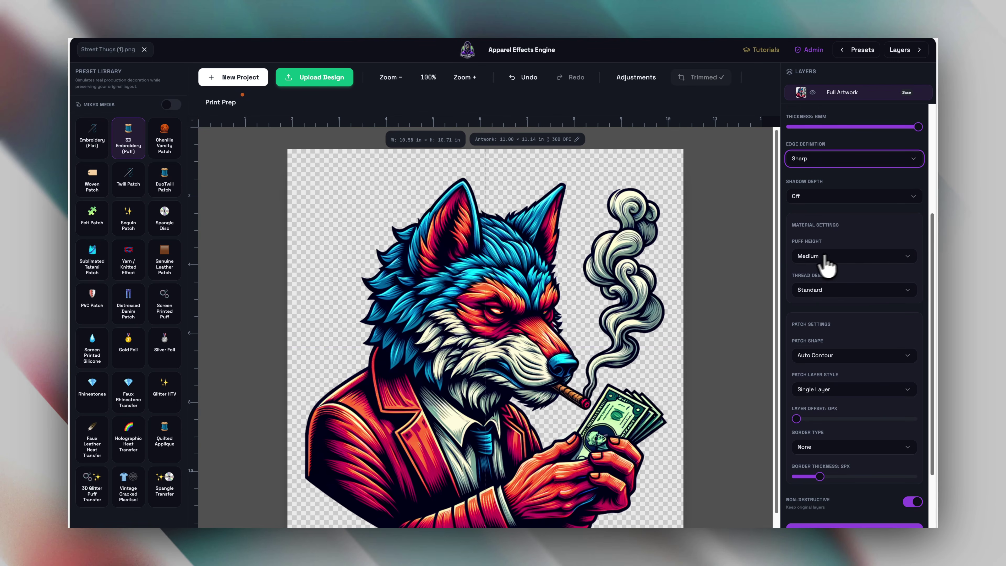
Choose Medium puff height and Standard thread density in the material settings of the 3D Embroidery (Puff) effect.
left_click(812, 263)
left_click(825, 296)
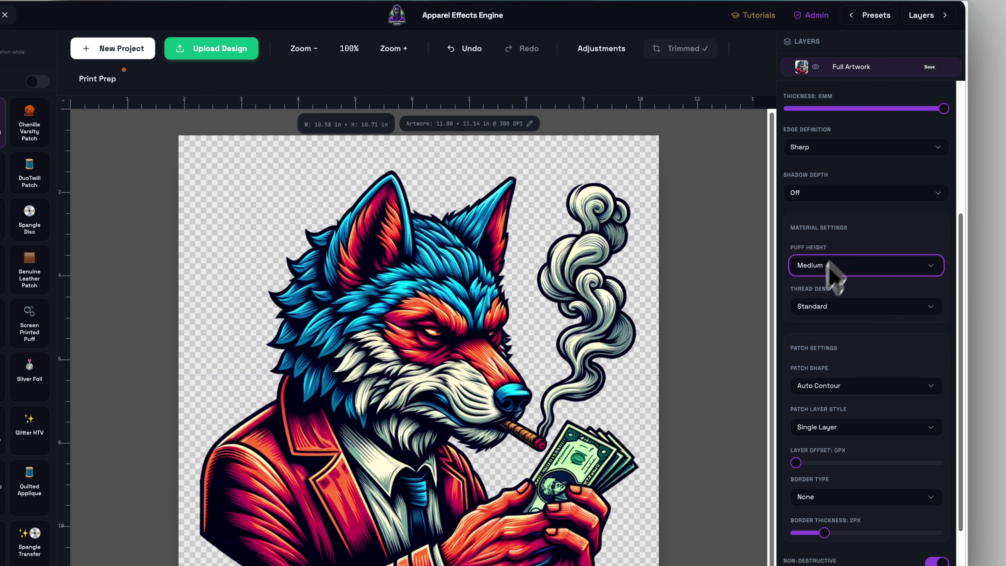
scroll(832, 286, "down", 3)
left_click(816, 187)
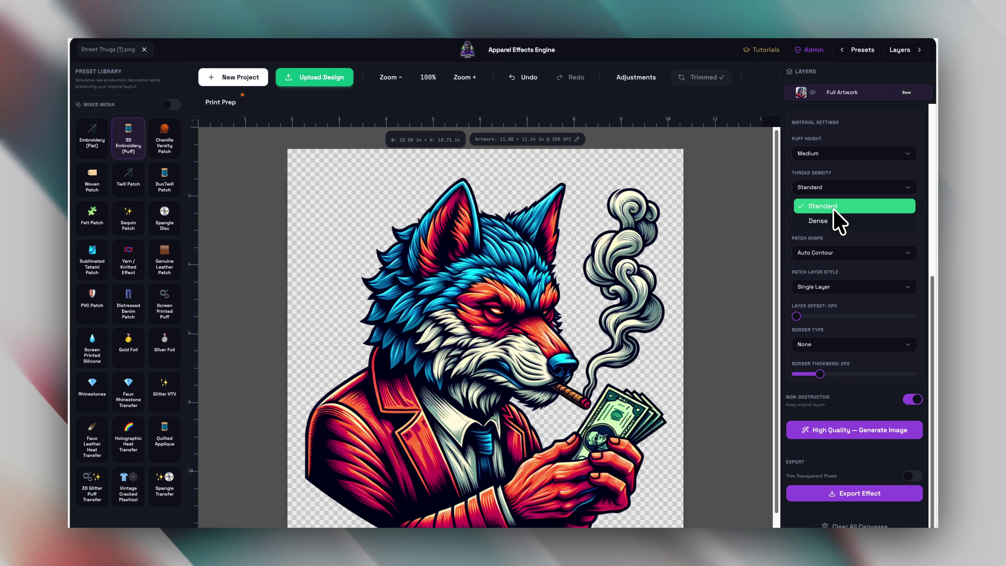
left_click(832, 207)
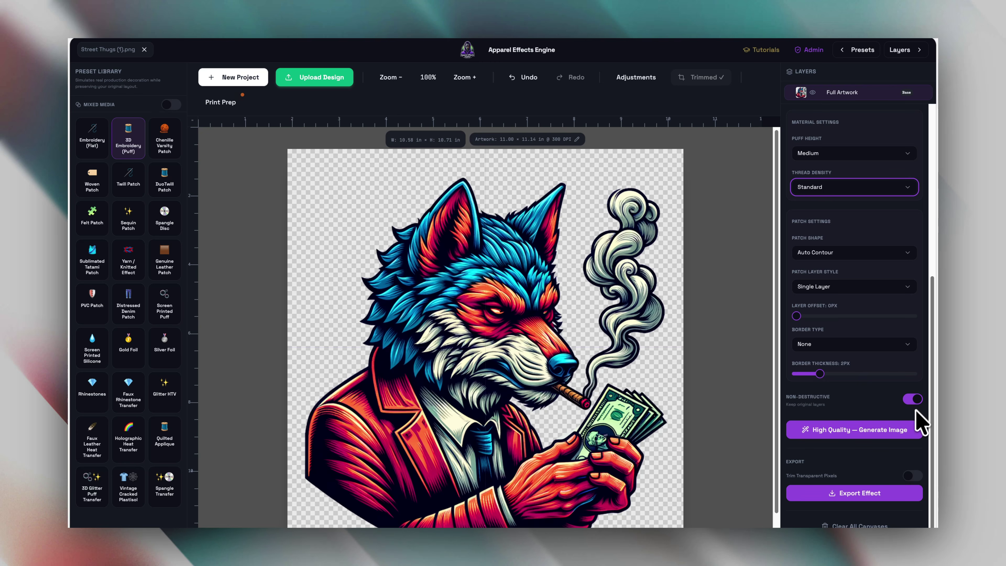
Generate the 3D Embroidery (Puff) version of the wolf artwork in High Quality render mode.
scroll(835, 405, "up", 5)
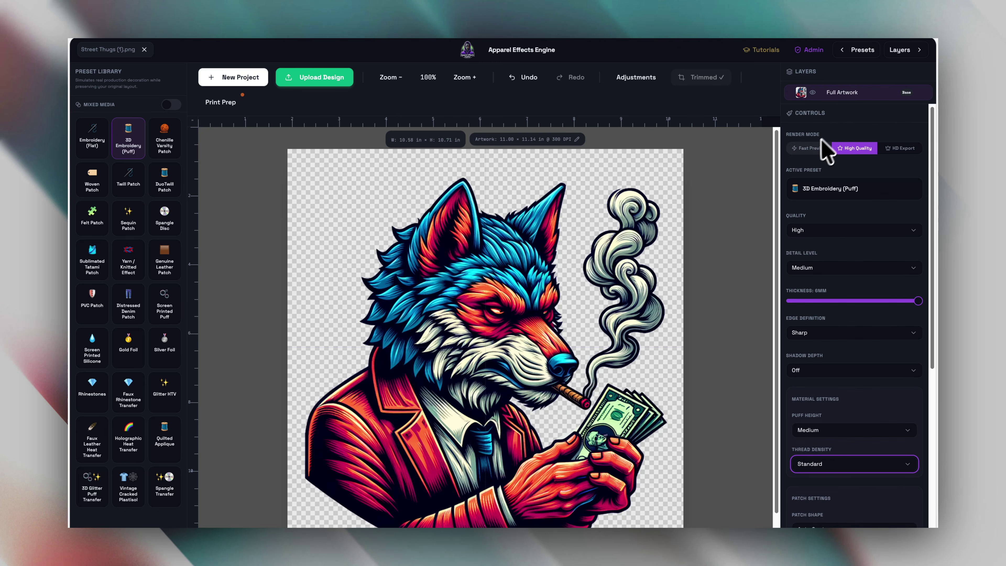
scroll(848, 352, "down", 10)
left_click(849, 426)
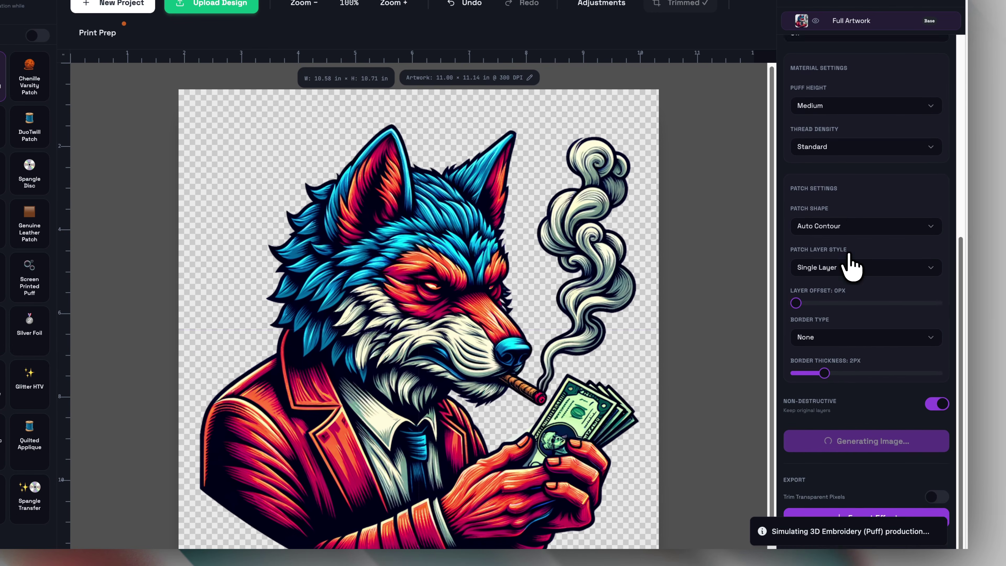
scroll(841, 315, "up", 5)
scroll(847, 289, "up", 2)
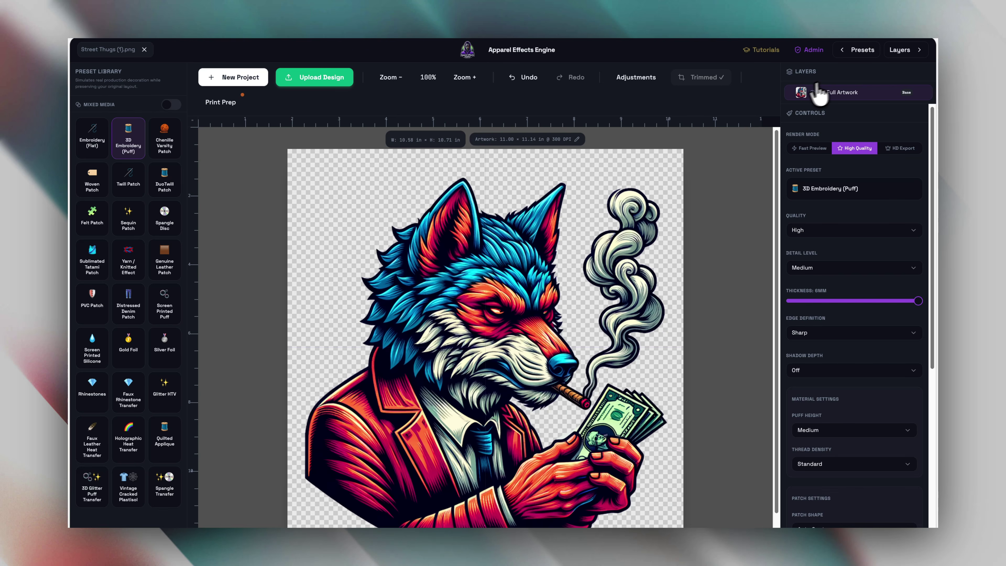
mouse_move(796, 85)
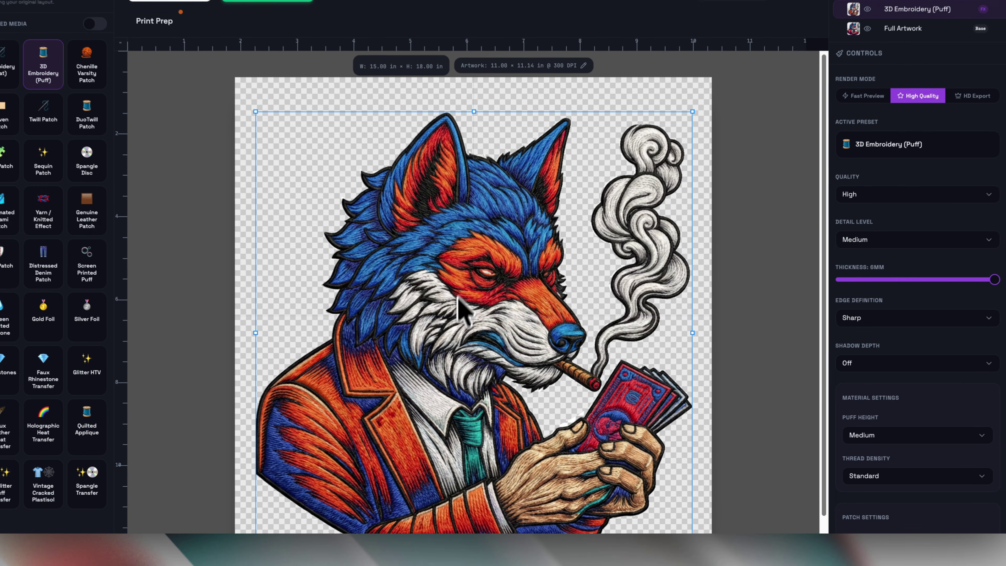
Turn on trimming of transparent pixels and export the embroidered wolf effect.
left_click(504, 338)
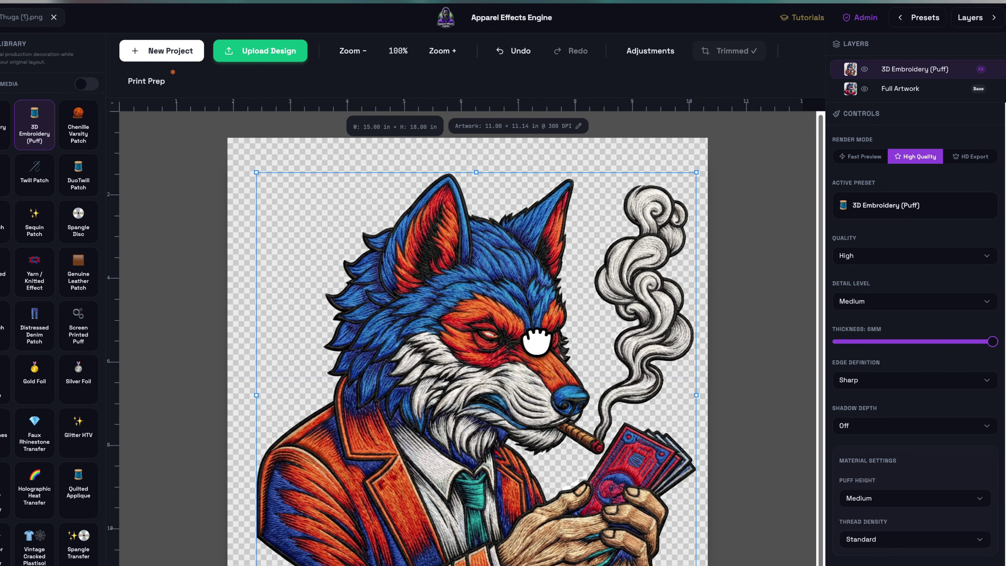
scroll(926, 406, "down", 8)
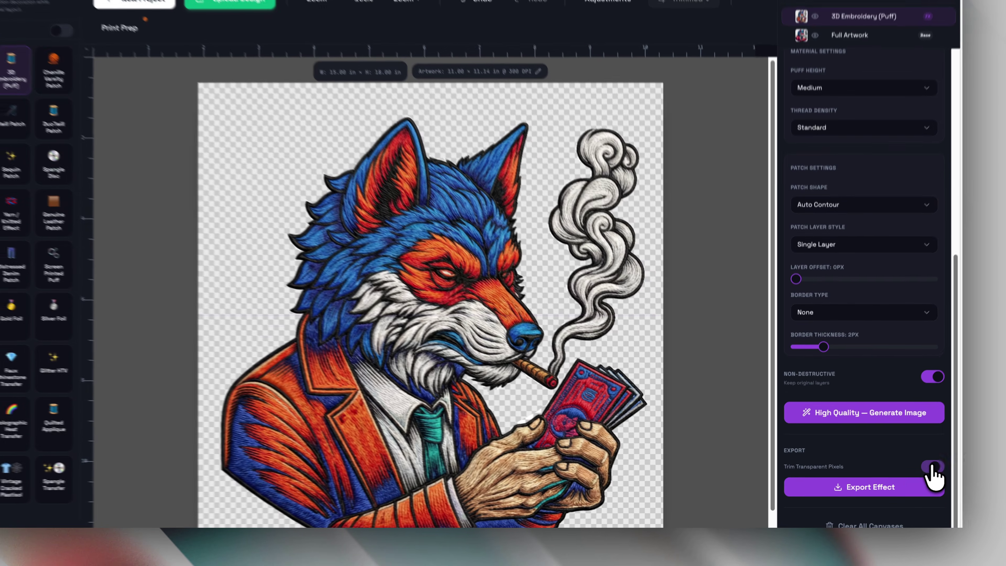
left_click(913, 475)
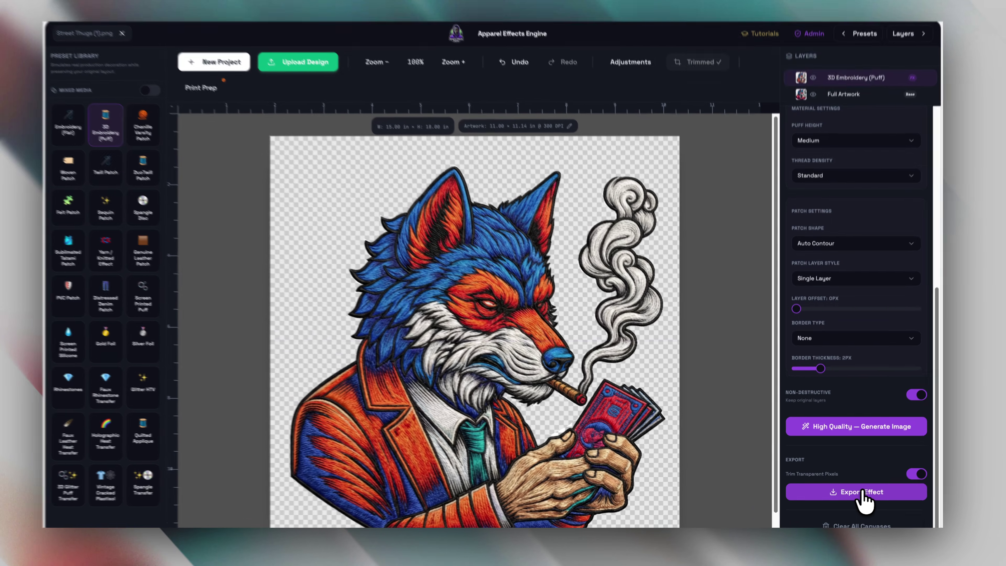
left_click(862, 492)
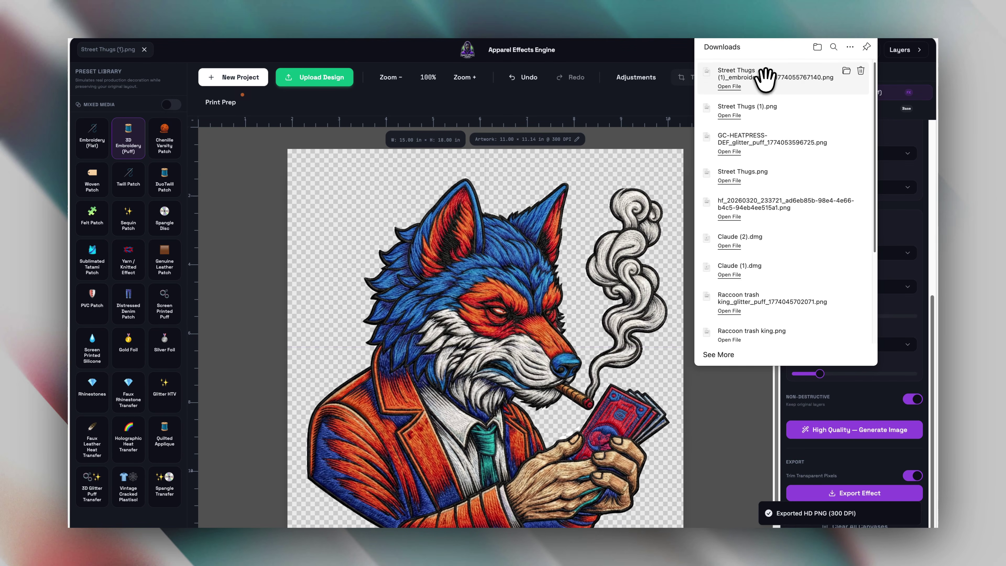
Open the newly exported embroidery PNG from the downloads list and move its preview window to inspect the full image.
left_click(765, 78)
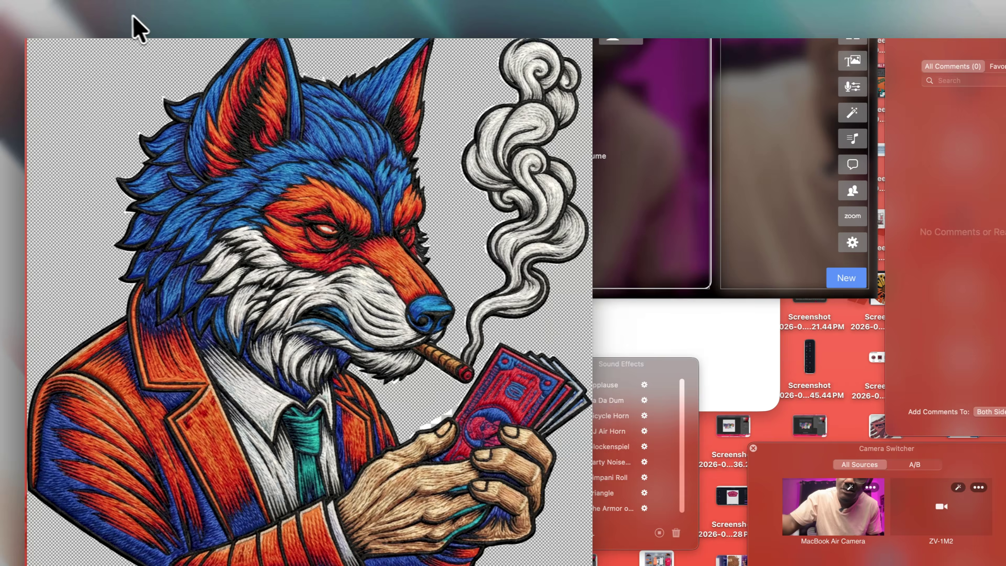
left_click_drag(133, 16, 372, 37)
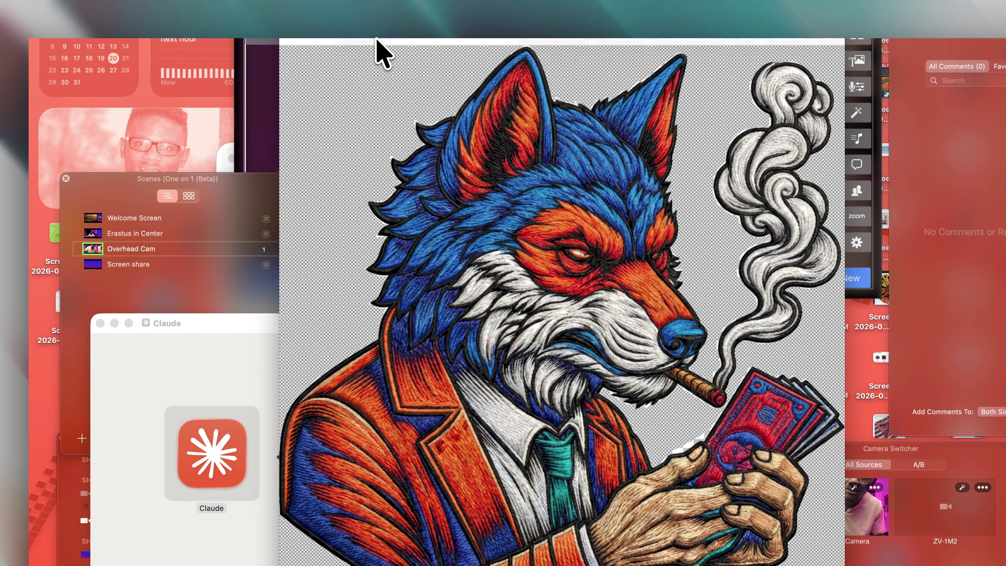